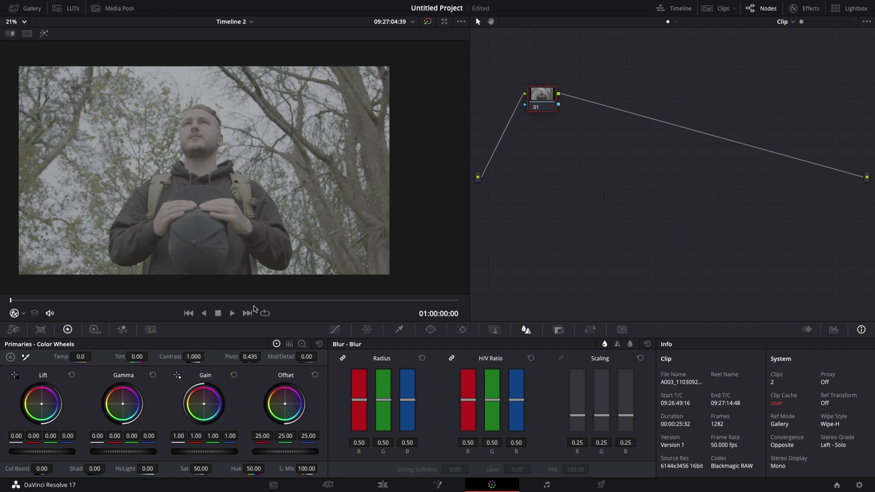
- Switch color science to DaVinci YRGB Color Managed with SDR Rec.709 output and save the settings
{"action": "left_click", "coordinate": [247, 313]}
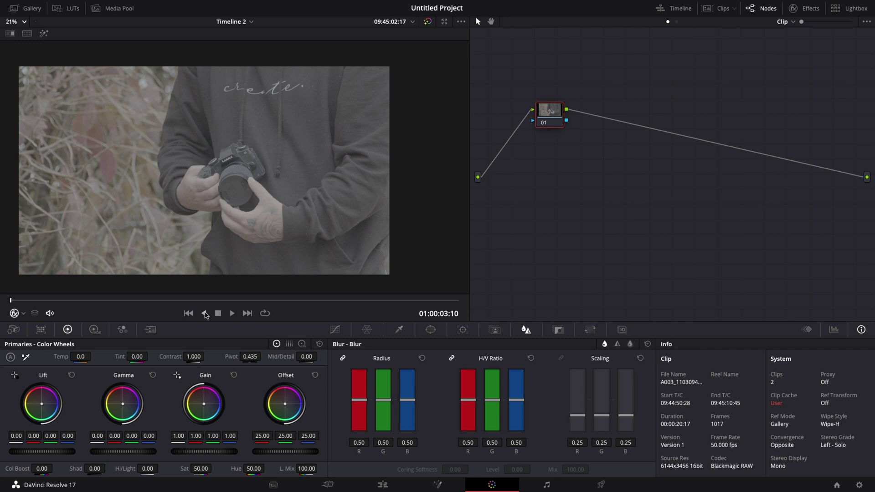
{"action": "left_click", "coordinate": [187, 313]}
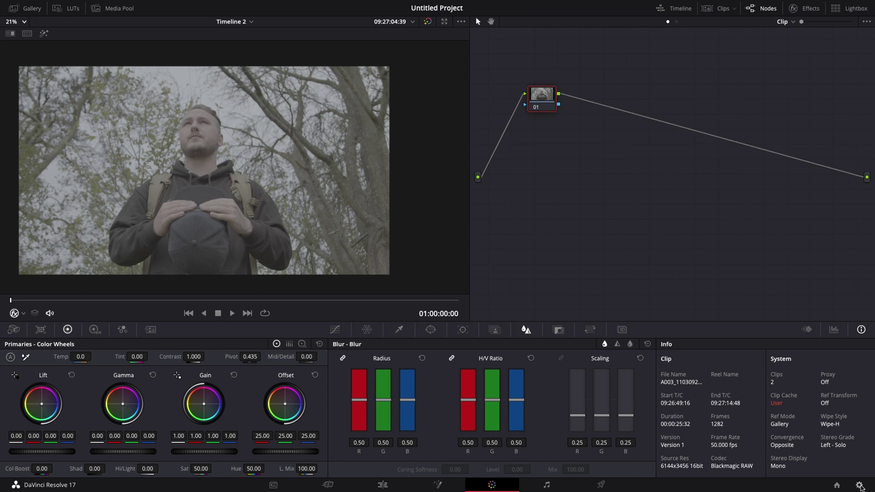
{"action": "left_click", "coordinate": [858, 485]}
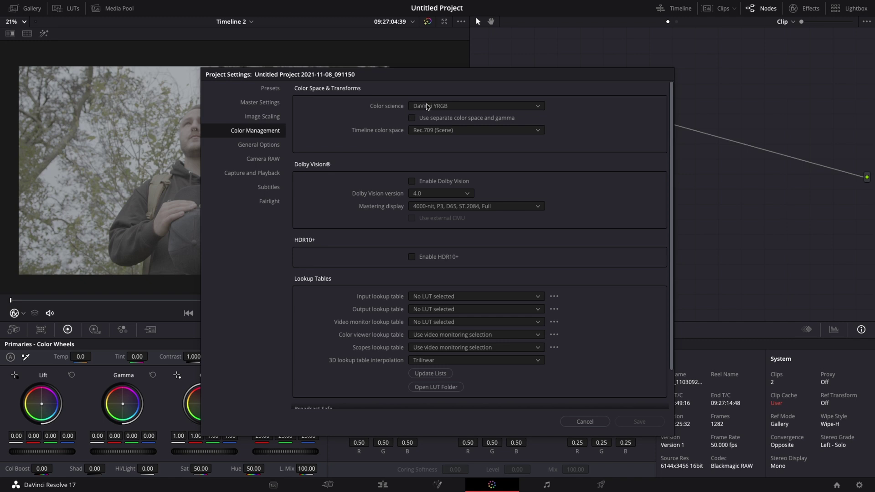
{"action": "left_click", "coordinate": [432, 107]}
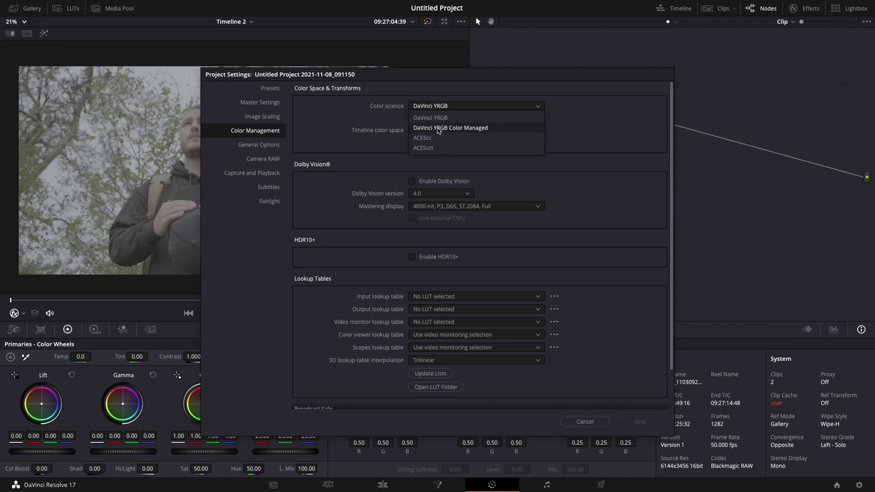
{"action": "left_click", "coordinate": [437, 131]}
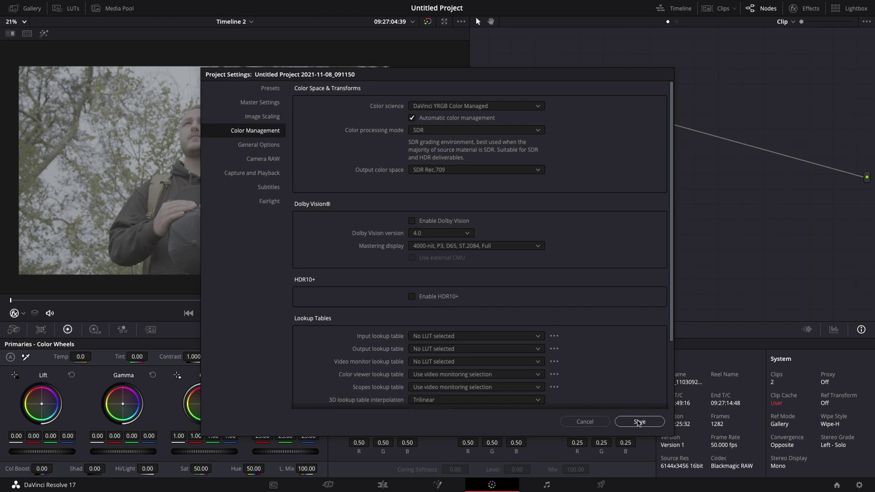
{"action": "left_click", "coordinate": [639, 423]}
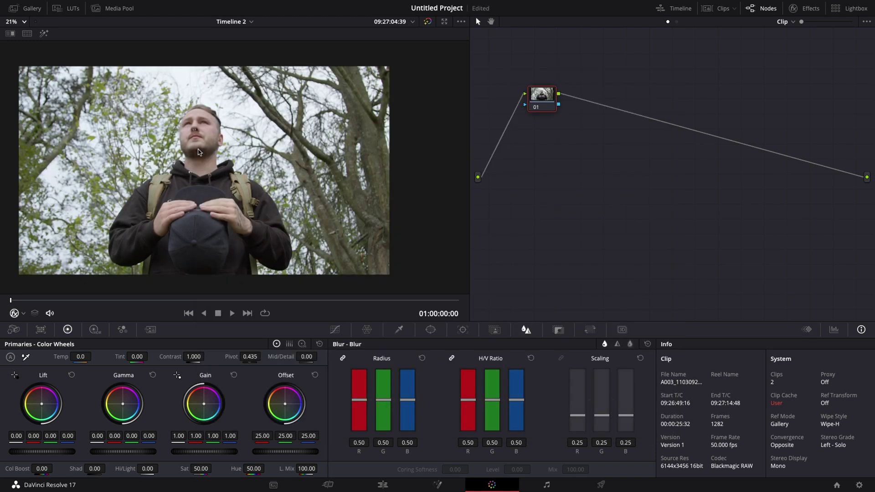
- Label node 01 'HL' and add a serial node 02 labelled 'Pri' below it
{"action": "left_click_drag", "start_coordinate": [538, 105], "coordinate": [500, 99]}
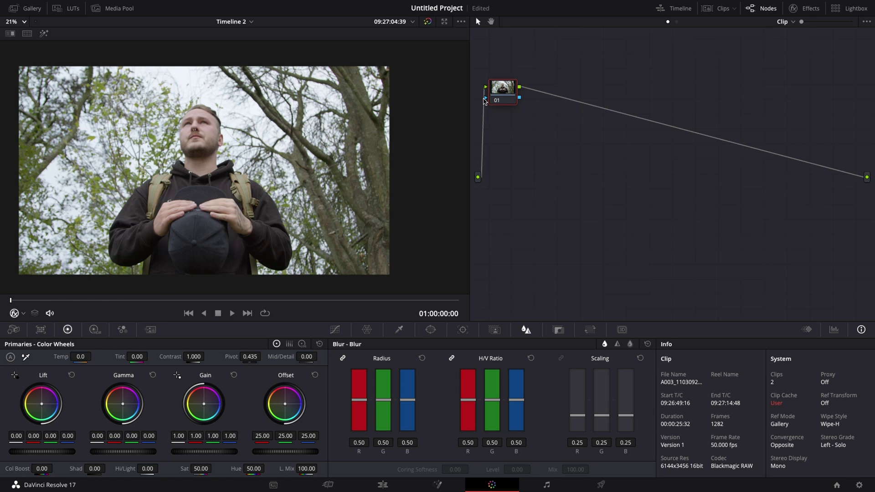
{"action": "right_click", "coordinate": [502, 93]}
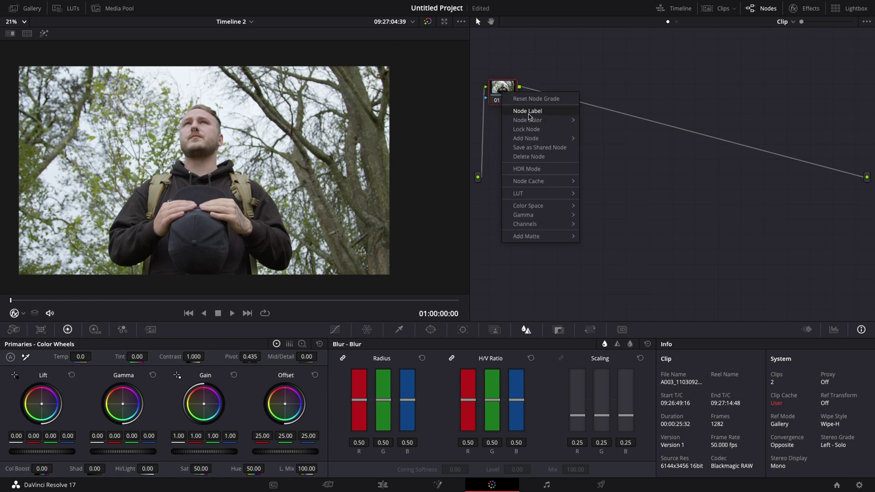
{"action": "left_click", "coordinate": [528, 112]}
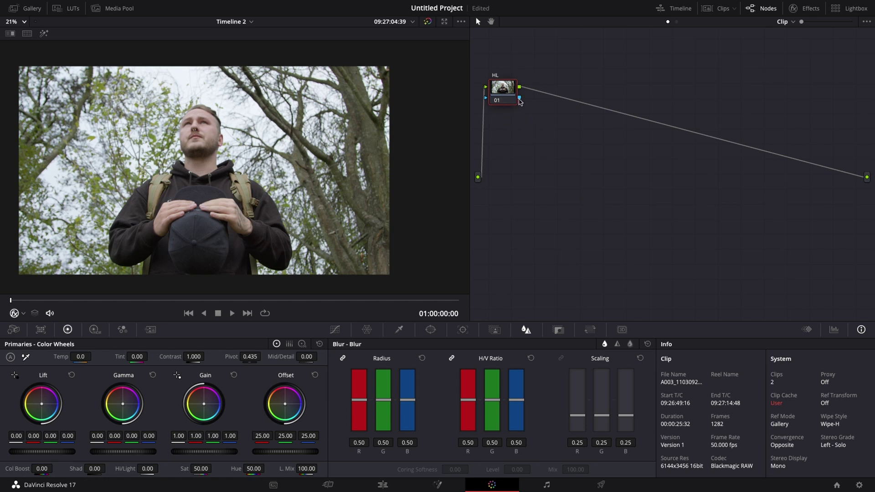
{"action": "key", "text": "alt+s"}
{"action": "left_click_drag", "start_coordinate": [553, 92], "coordinate": [511, 134]}
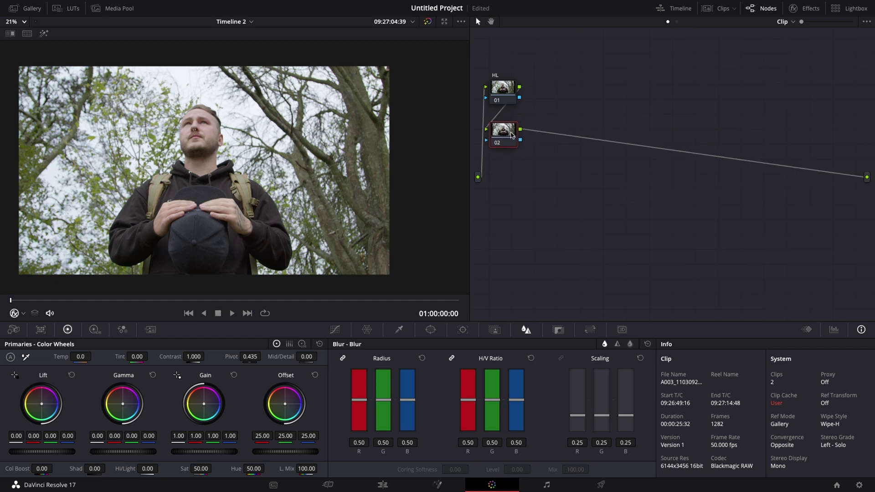
{"action": "right_click", "coordinate": [512, 134]}
{"action": "left_click", "coordinate": [534, 156]}
{"action": "left_click_drag", "start_coordinate": [507, 133], "coordinate": [565, 122]}
- Add node 03, a parallel node with mixer, then serial nodes 06 and 07 below
{"action": "key", "text": "alt+s"}
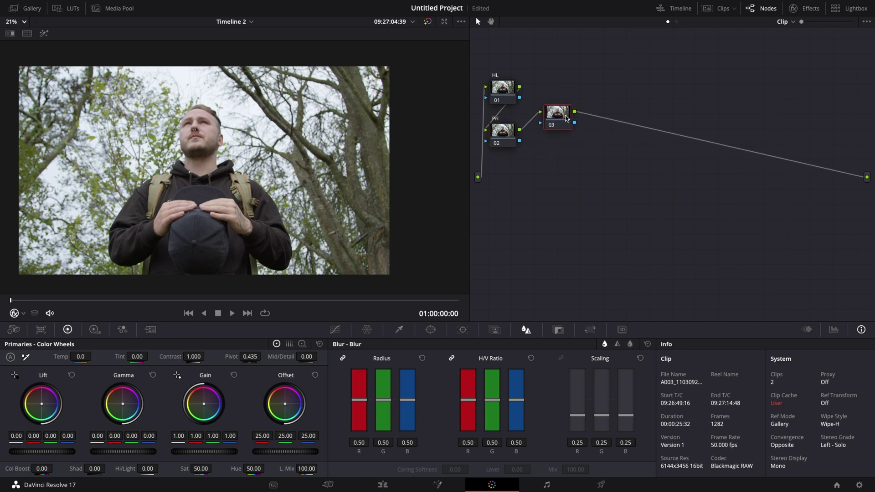
{"action": "key", "text": "alt+p"}
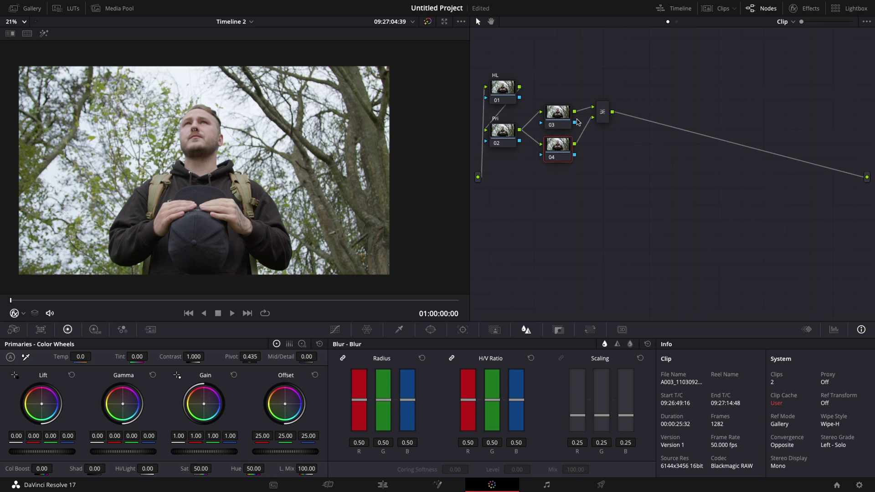
{"action": "left_click_drag", "start_coordinate": [599, 116], "coordinate": [603, 132]}
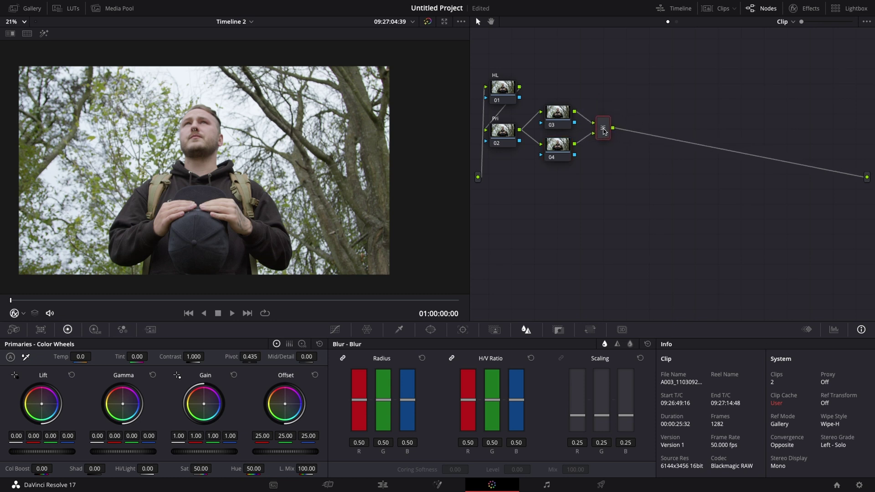
{"action": "key", "text": "alt+s"}
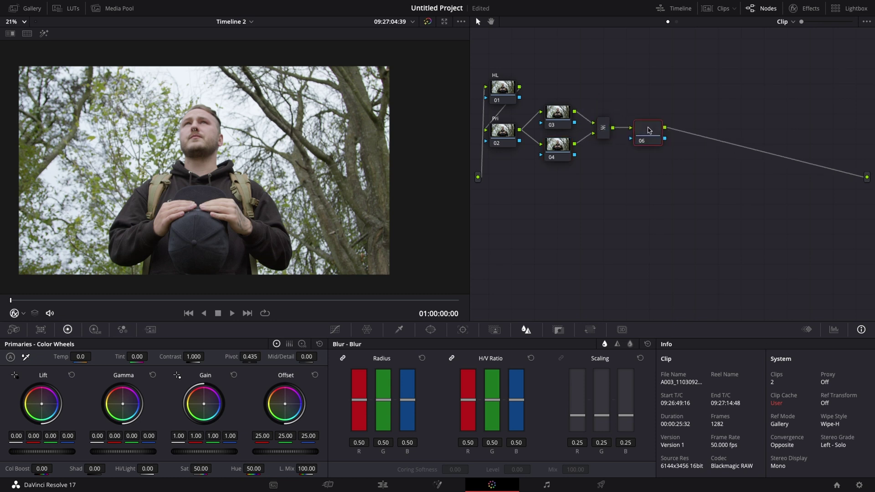
{"action": "key", "text": "alt+s"}
{"action": "left_click_drag", "start_coordinate": [689, 131], "coordinate": [551, 220]}
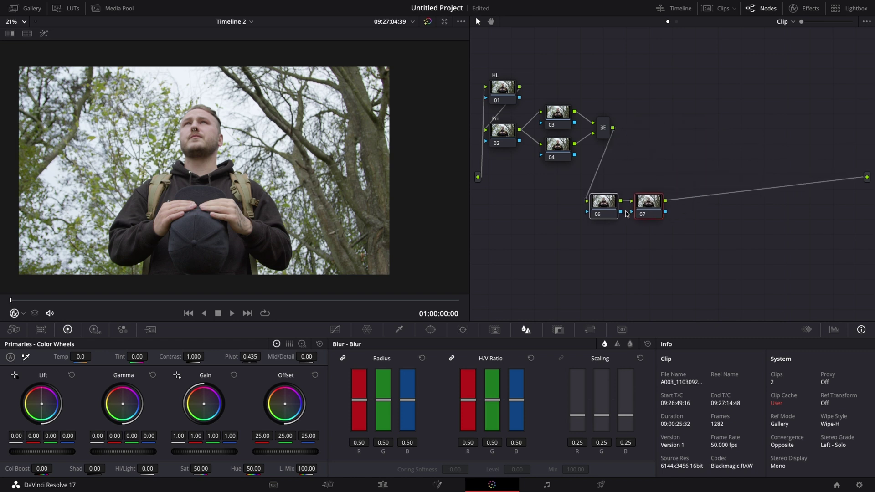
{"action": "left_click", "coordinate": [555, 243]}
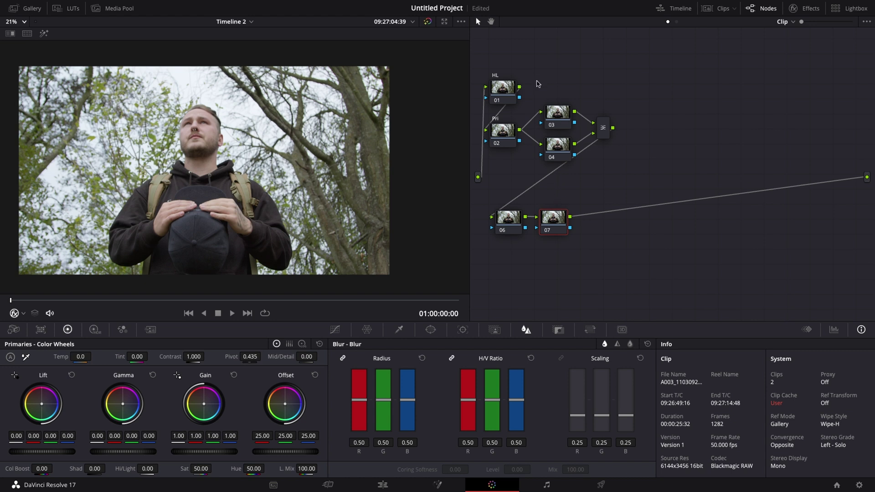
{"action": "mouse_move", "coordinate": [502, 131]}
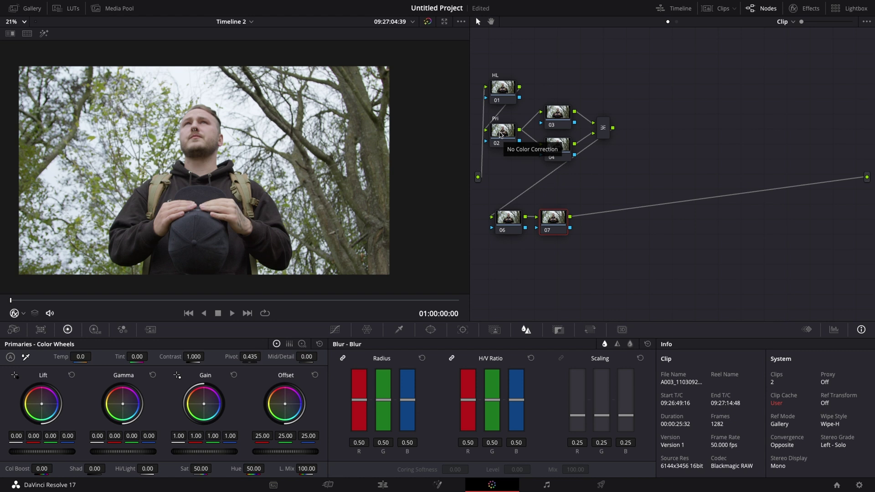
- At 01:00:01:13, white-balance the Pri node from the grey hoodie (Temp 205.0, Tint 0.24)
{"action": "left_click_drag", "start_coordinate": [210, 303], "coordinate": [215, 302]}
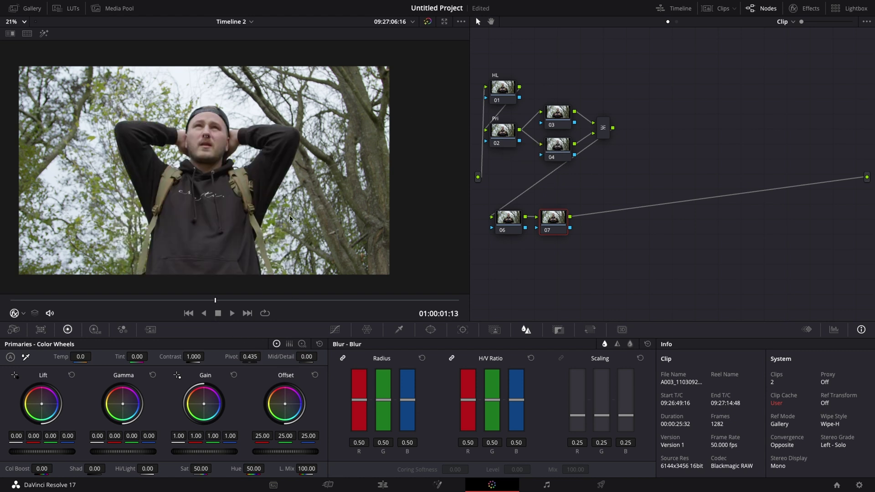
{"action": "scroll", "coordinate": [96, 218], "scroll_direction": "up", "scroll_amount": 1}
{"action": "scroll", "coordinate": [96, 219], "scroll_direction": "up", "scroll_amount": 2}
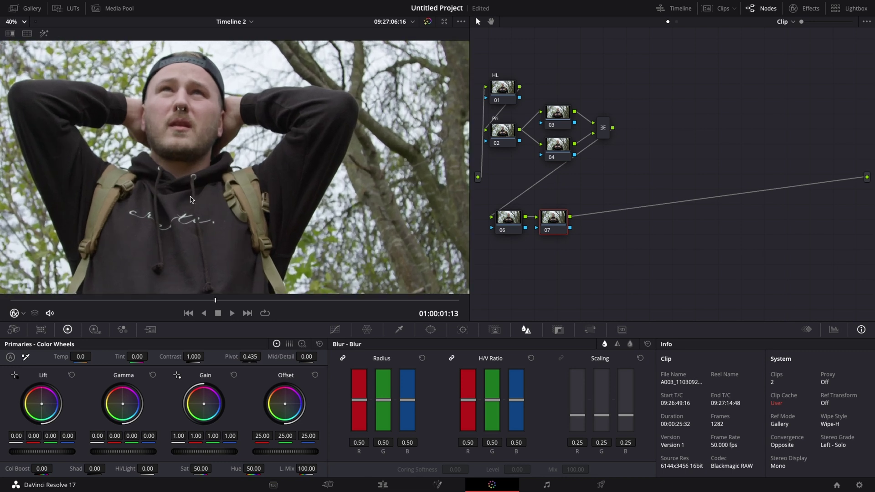
{"action": "scroll", "coordinate": [96, 219], "scroll_direction": "up", "scroll_amount": 1}
{"action": "scroll", "coordinate": [137, 241], "scroll_direction": "up", "scroll_amount": 1}
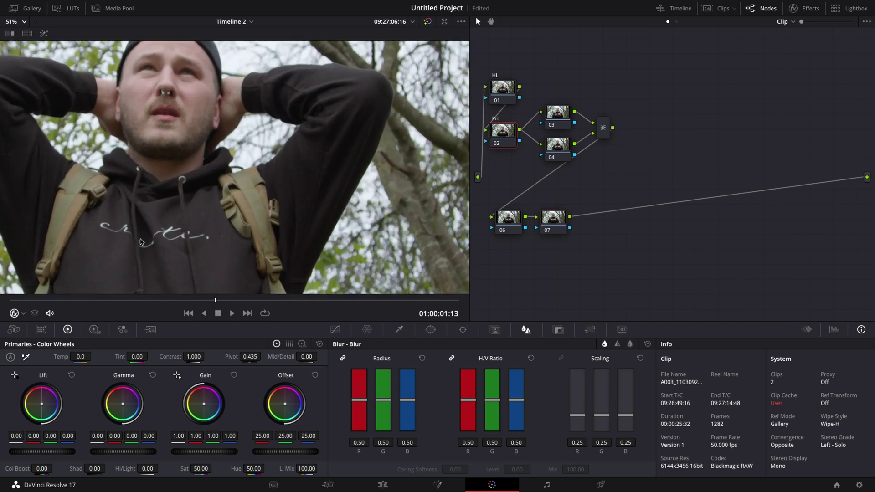
{"action": "scroll", "coordinate": [141, 243], "scroll_direction": "up", "scroll_amount": 1}
{"action": "scroll", "coordinate": [142, 245], "scroll_direction": "up", "scroll_amount": 1}
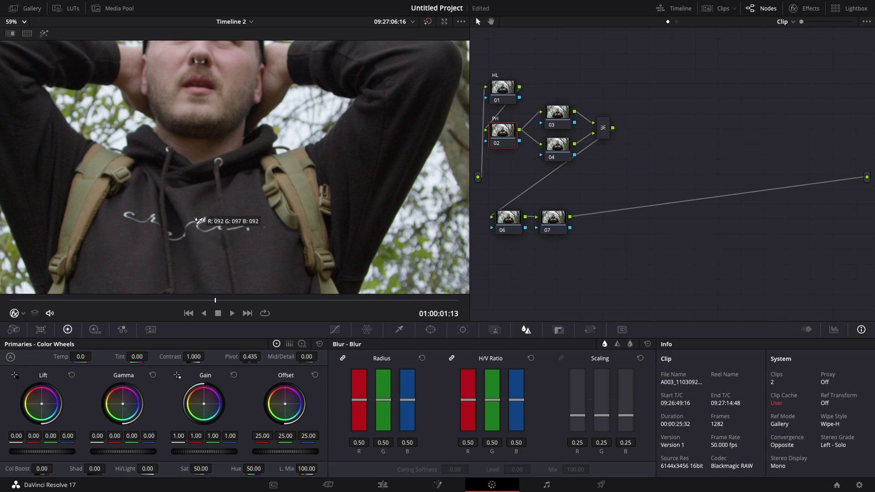
{"action": "left_click", "coordinate": [201, 219]}
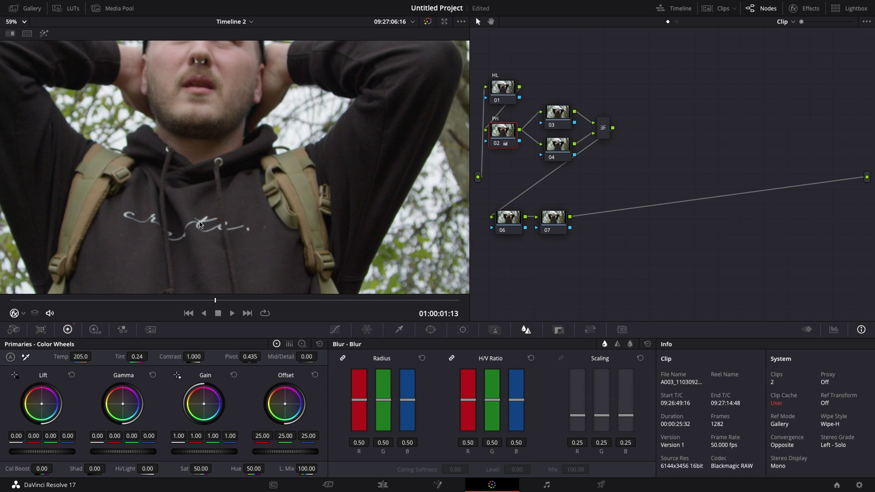
{"action": "scroll", "coordinate": [212, 198], "scroll_direction": "down", "scroll_amount": 1}
{"action": "scroll", "coordinate": [213, 192], "scroll_direction": "down", "scroll_amount": 1}
{"action": "scroll", "coordinate": [216, 185], "scroll_direction": "down", "scroll_amount": 1}
{"action": "scroll", "coordinate": [216, 185], "scroll_direction": "down", "scroll_amount": 1}
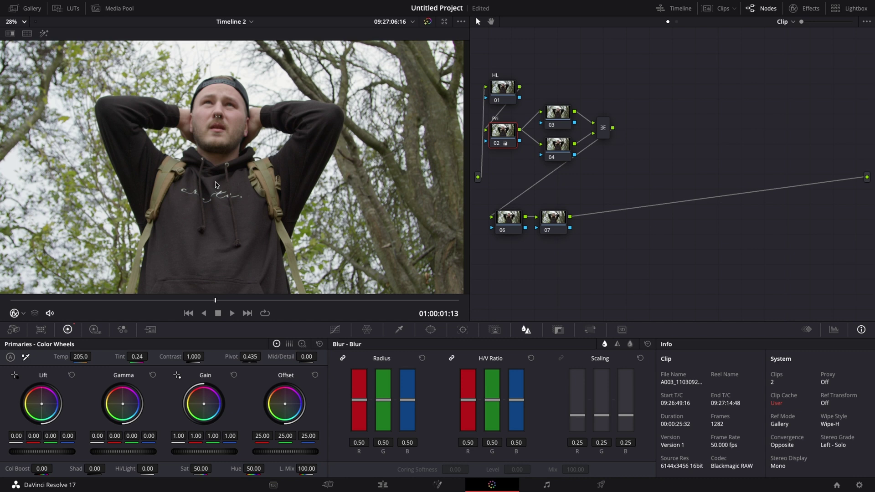
{"action": "scroll", "coordinate": [216, 185], "scroll_direction": "down", "scroll_amount": 1}
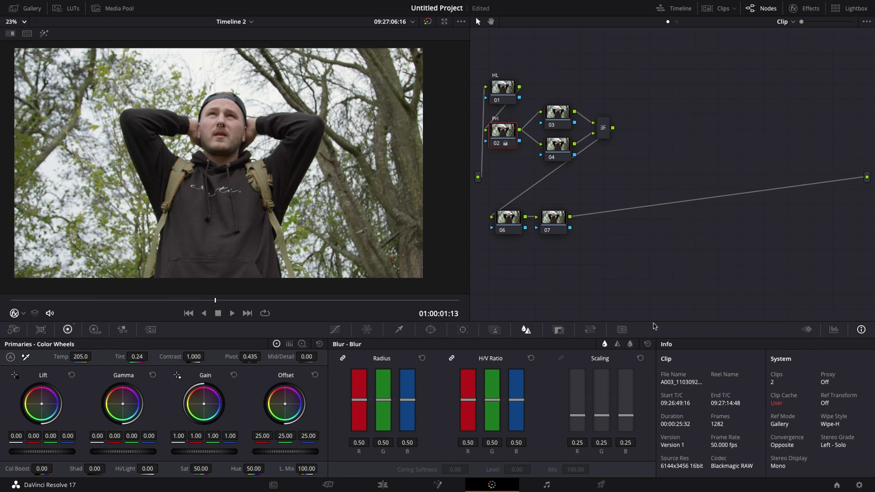
- Show the RGB parade, save, and set Pri contrast 1.194, lift just below zero, gain 0.99
{"action": "left_click", "coordinate": [834, 330]}
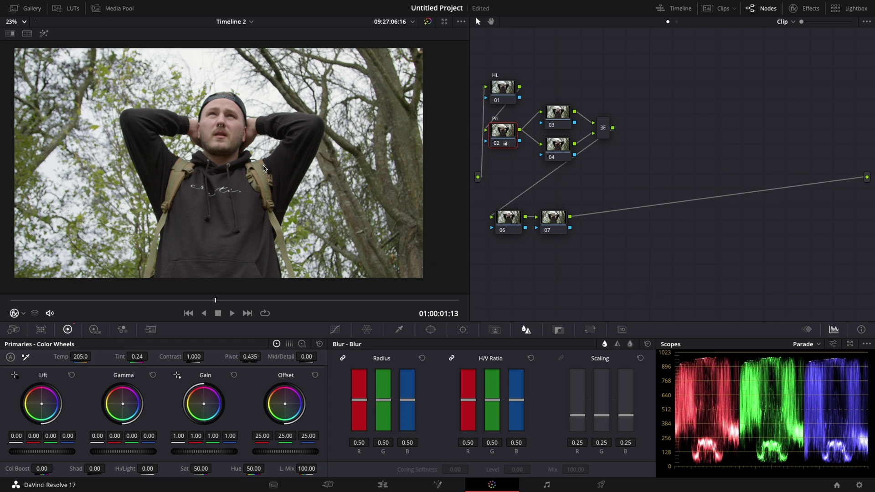
{"action": "key", "text": "ctrl+s"}
{"action": "left_click_drag", "start_coordinate": [206, 356], "coordinate": [194, 356]}
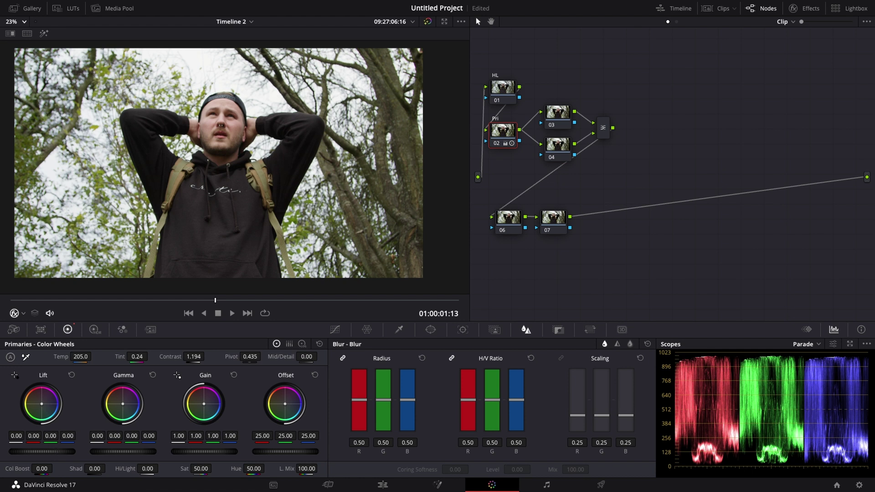
{"action": "left_click_drag", "start_coordinate": [41, 451], "coordinate": [11, 455]}
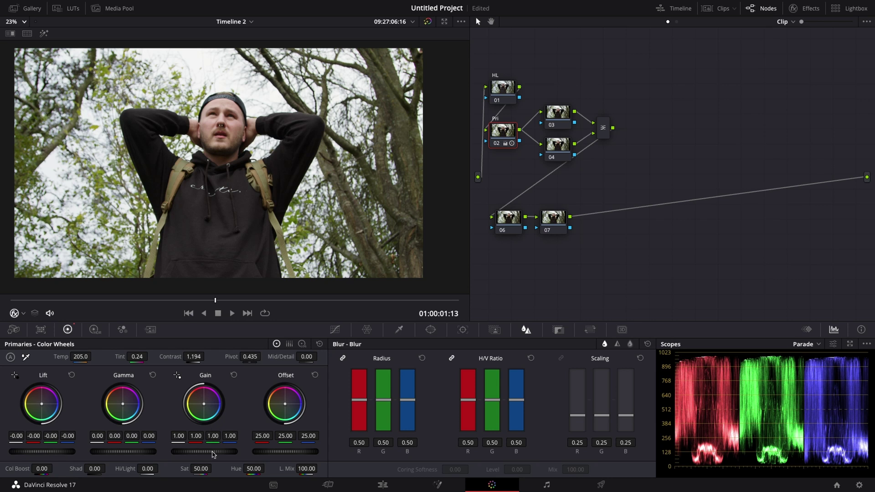
{"action": "left_click_drag", "start_coordinate": [195, 435], "coordinate": [191, 435]}
- Set the Parallel Mixer composite mode to Softlight and drop node 03's saturation to 0
{"action": "left_click", "coordinate": [604, 127]}
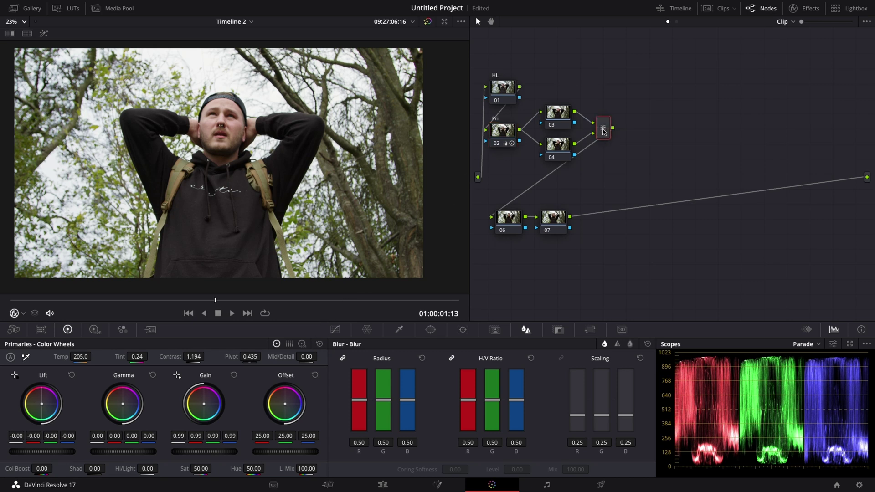
{"action": "right_click", "coordinate": [604, 132]}
{"action": "mouse_move", "coordinate": [637, 189]}
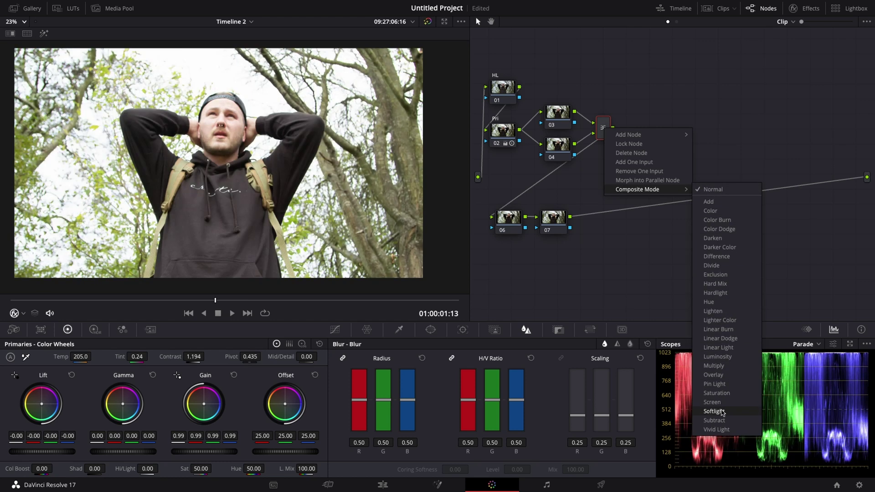
{"action": "left_click", "coordinate": [714, 410]}
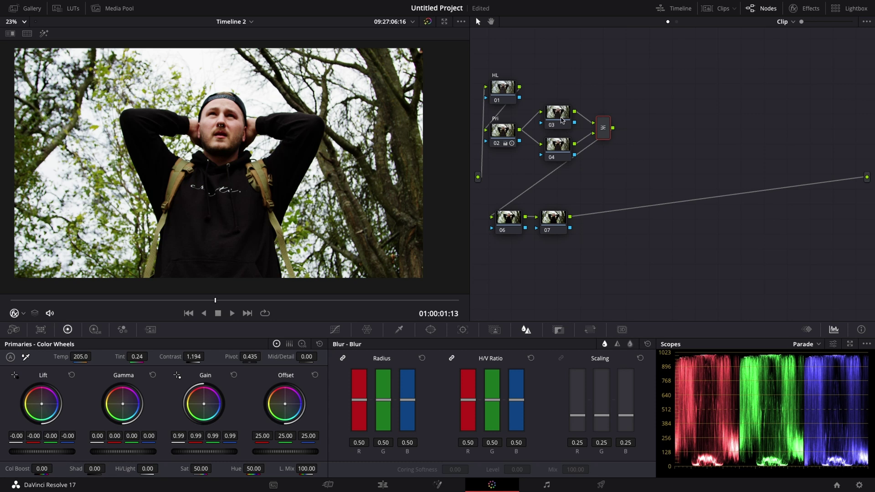
{"action": "left_click", "coordinate": [562, 120]}
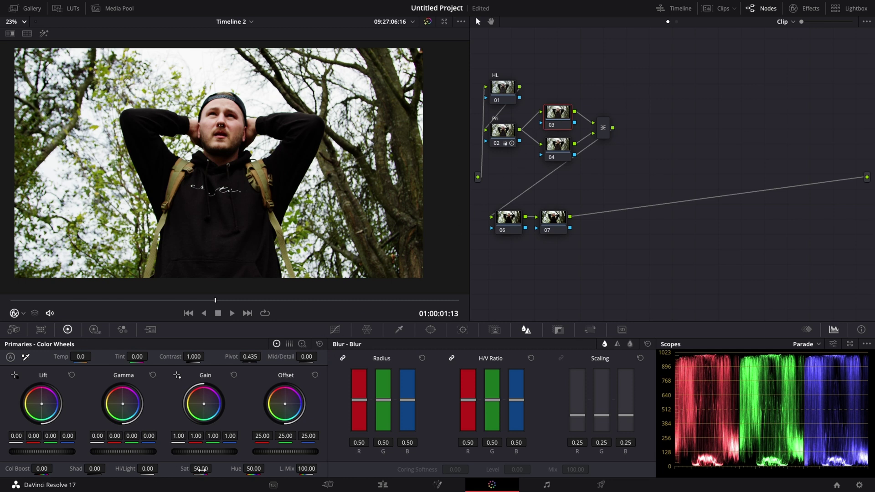
{"action": "left_click_drag", "start_coordinate": [203, 468], "coordinate": [164, 470]}
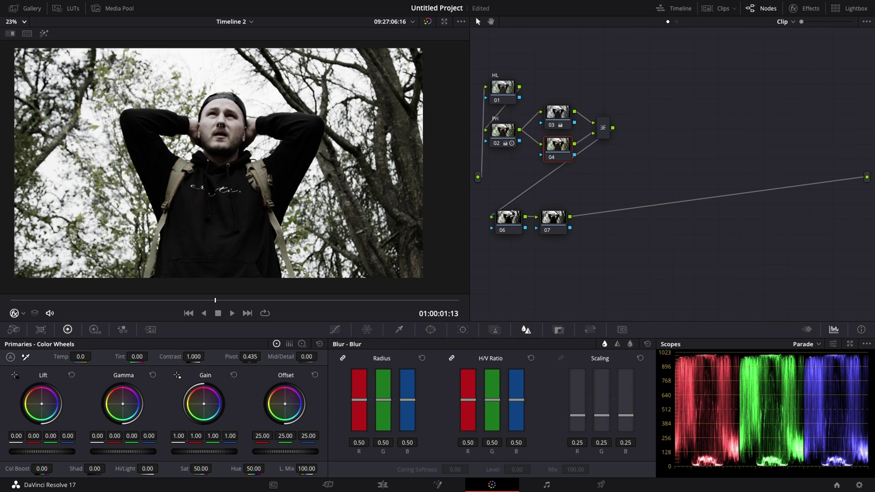
- Drag the Glow effect from the Effects library onto node 06
{"action": "left_click", "coordinate": [509, 223]}
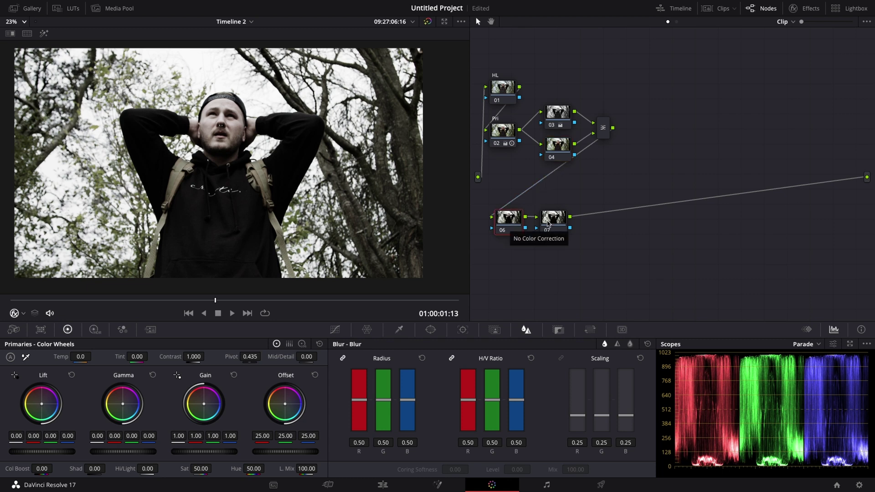
{"action": "left_click_drag", "start_coordinate": [510, 219], "coordinate": [551, 224]}
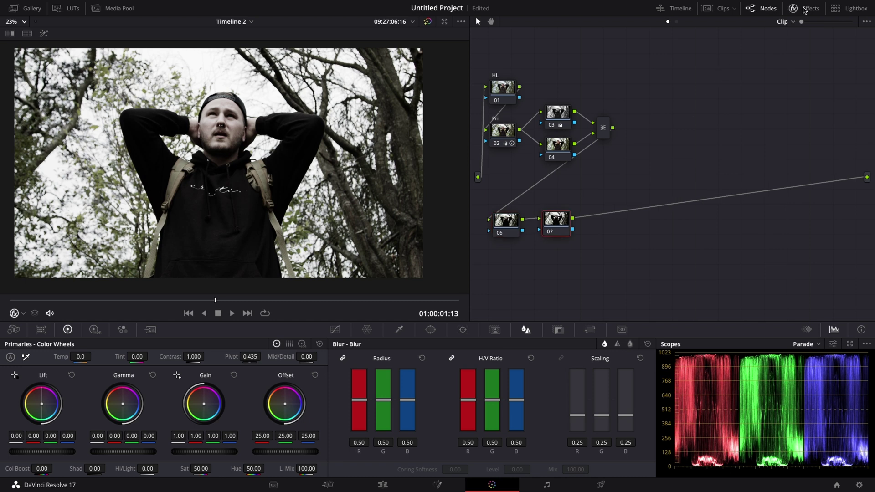
{"action": "left_click", "coordinate": [511, 221]}
{"action": "left_click", "coordinate": [807, 8]}
{"action": "left_click", "coordinate": [762, 39]}
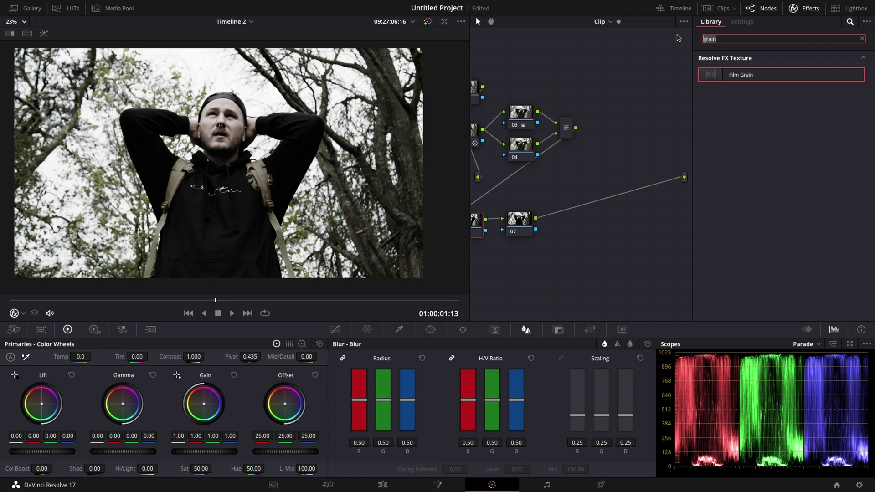
{"action": "type", "text": "glow"}
{"action": "mouse_move", "coordinate": [724, 75]}
{"action": "left_mouse_down"}
{"action": "mouse_move", "coordinate": [554, 160]}
{"action": "mouse_move", "coordinate": [475, 220]}
{"action": "left_mouse_up"}
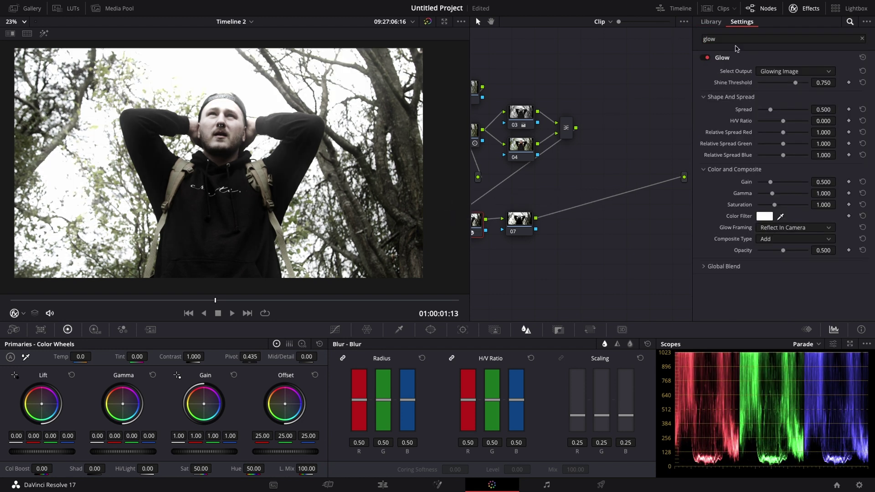
- Undo the stray Glow drop and apply Film Grain to node 07
{"action": "key", "text": "ctrl+z"}
{"action": "left_click", "coordinate": [758, 38]}
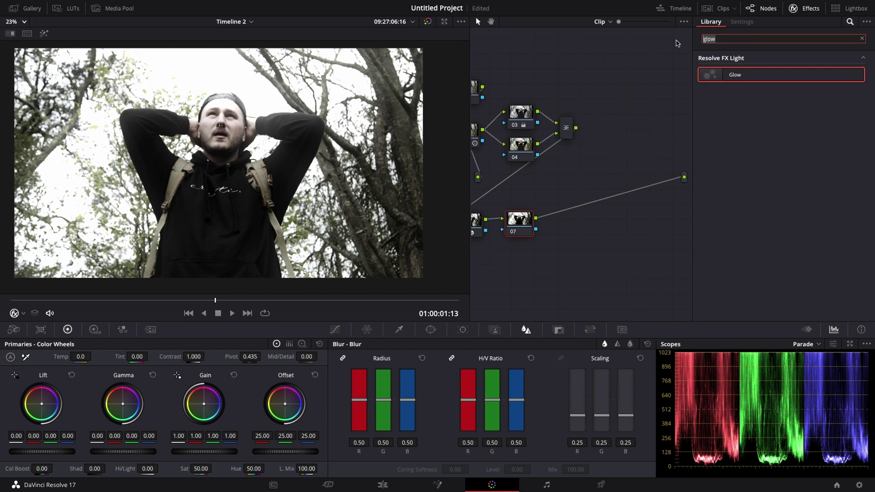
{"action": "type", "text": "grain"}
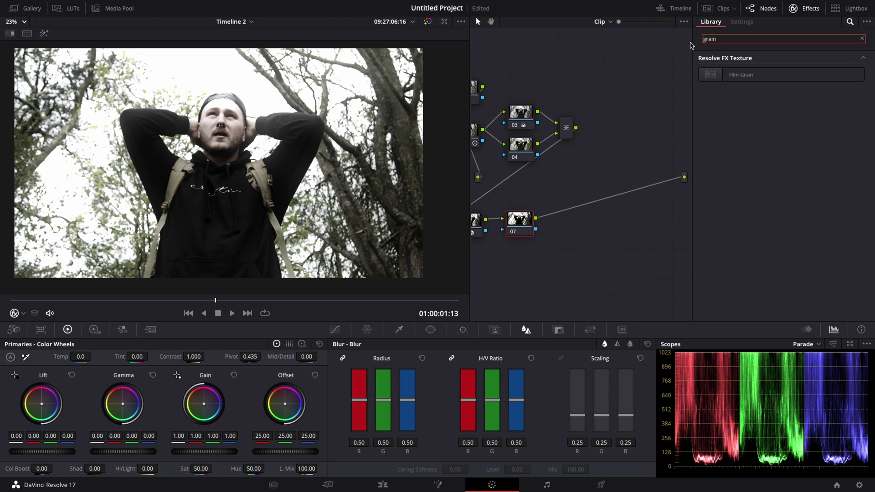
{"action": "left_click_drag", "start_coordinate": [726, 73], "coordinate": [523, 221]}
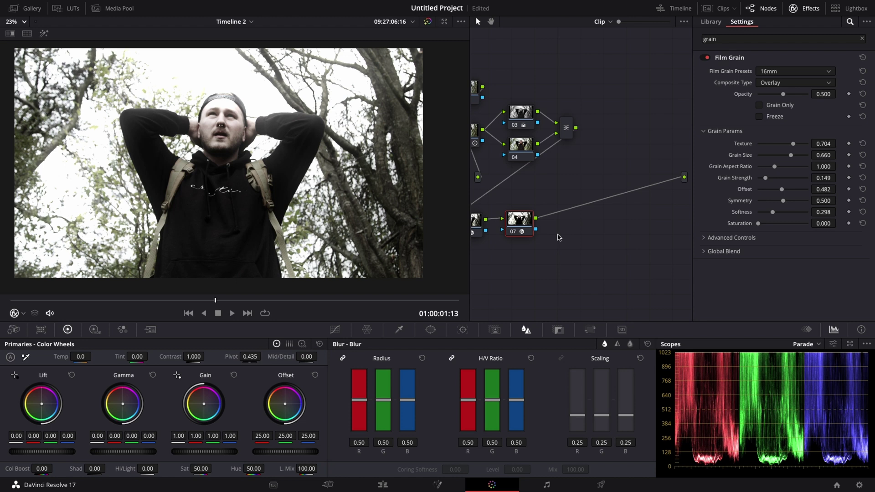
{"action": "scroll", "coordinate": [519, 222], "scroll_direction": "left", "scroll_amount": 3}
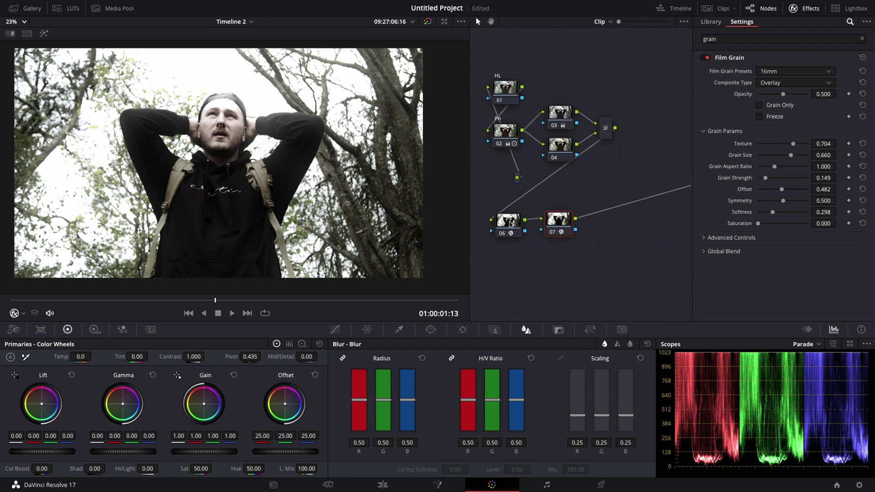
- Set node 06's Glow composite type to Softlight, shine threshold 0.881, spread 0.020
{"action": "left_click", "coordinate": [510, 225]}
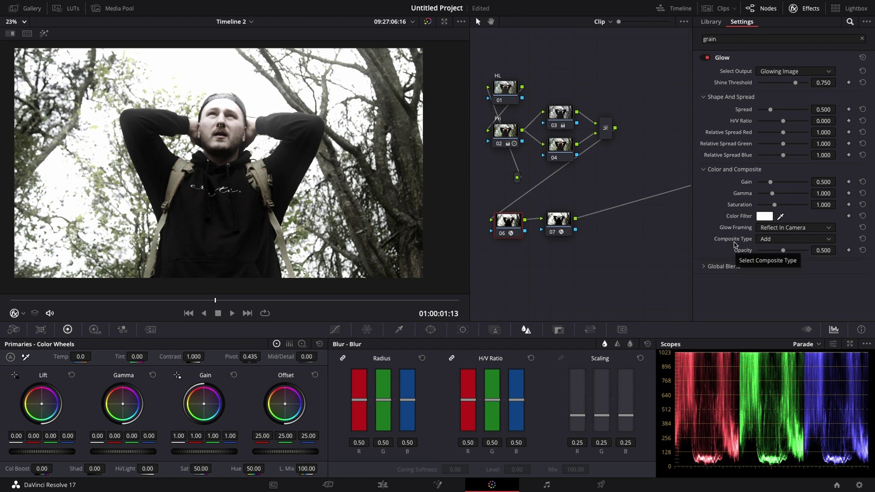
{"action": "left_click", "coordinate": [769, 240]}
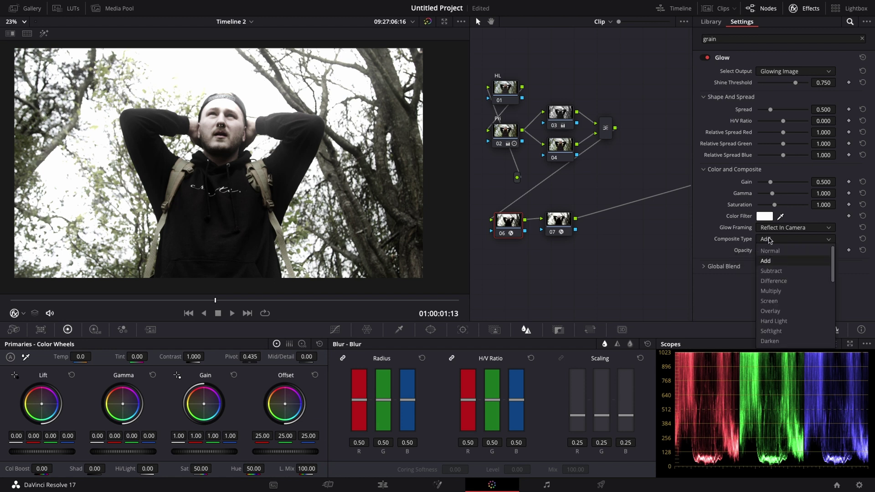
{"action": "left_click", "coordinate": [777, 331]}
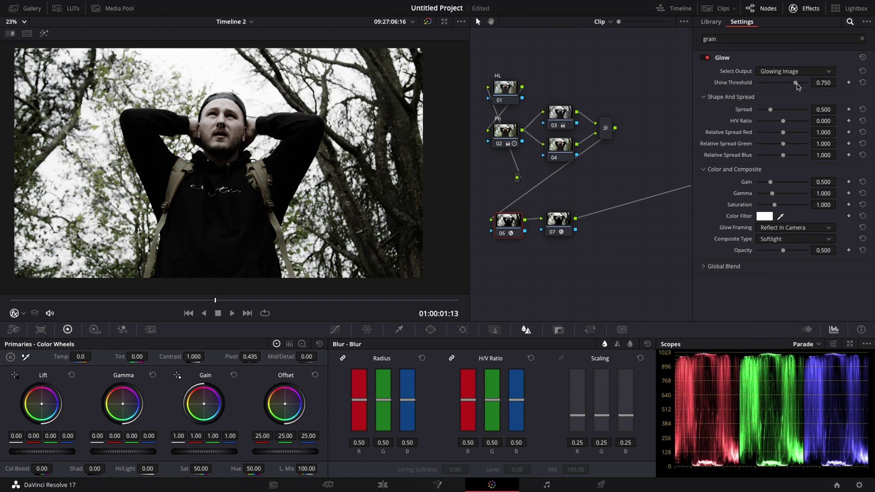
{"action": "left_click_drag", "start_coordinate": [795, 82], "coordinate": [737, 84]}
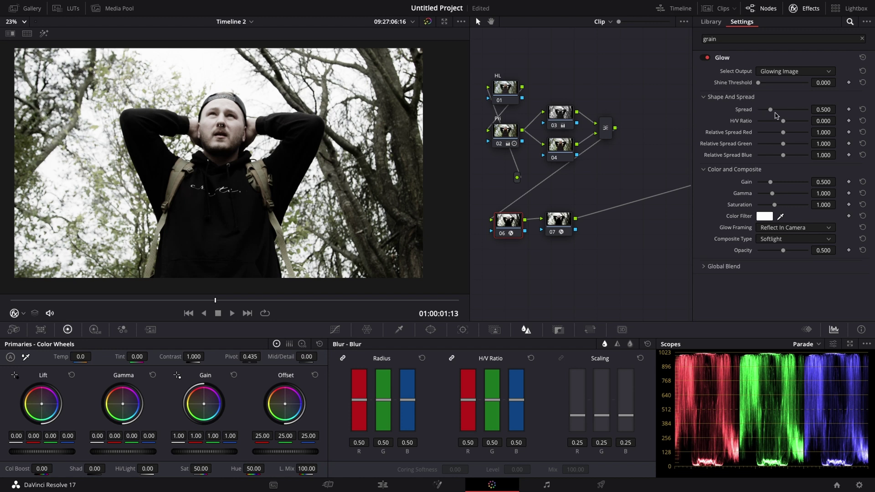
{"action": "mouse_move", "coordinate": [770, 111]}
{"action": "left_mouse_down"}
{"action": "mouse_move", "coordinate": [737, 100]}
{"action": "mouse_move", "coordinate": [759, 85]}
{"action": "mouse_move", "coordinate": [801, 83]}
{"action": "left_mouse_up"}
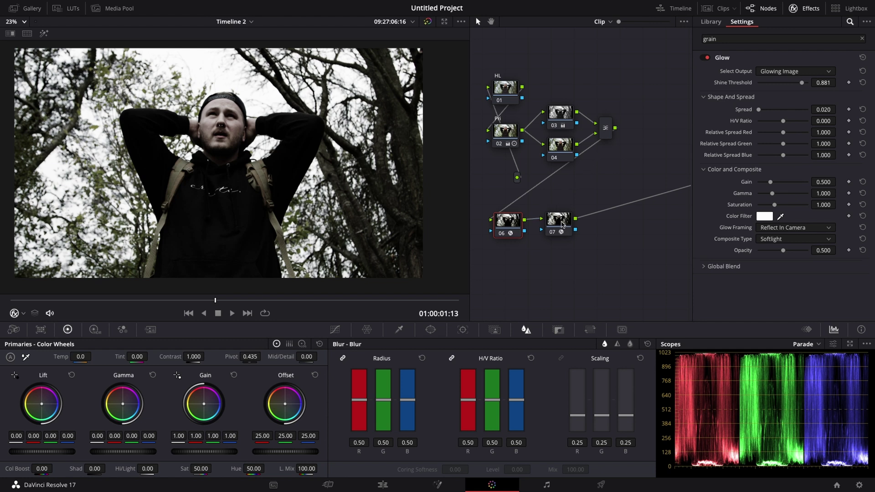
- Apply the 35mm 400T grain preset to node 07 with size 0.440 and strength 0.642
{"action": "left_click", "coordinate": [561, 224]}
{"action": "left_click", "coordinate": [775, 72]}
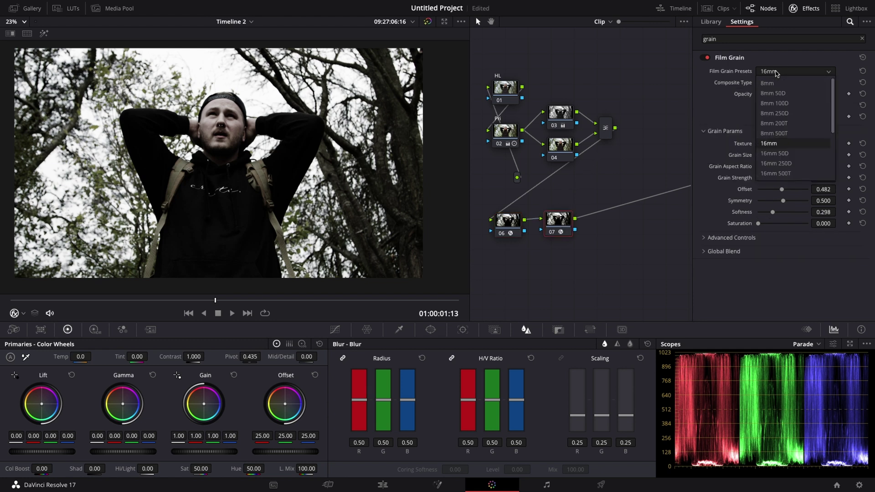
{"action": "scroll", "coordinate": [779, 137], "scroll_direction": "down", "scroll_amount": 6}
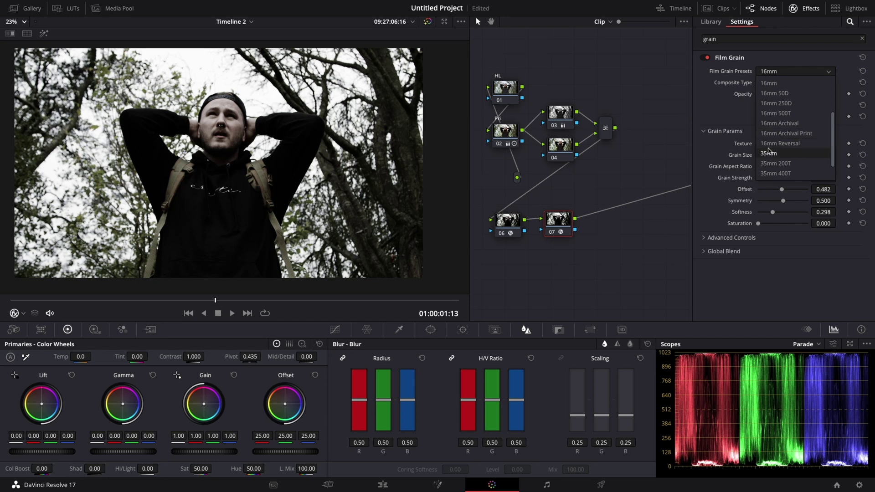
{"action": "left_click", "coordinate": [772, 173]}
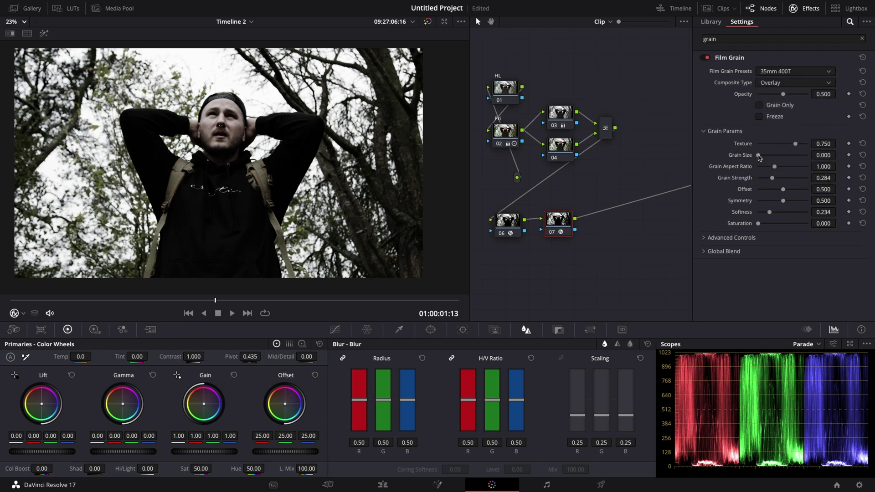
{"action": "left_click_drag", "start_coordinate": [758, 154], "coordinate": [779, 159]}
{"action": "left_click_drag", "start_coordinate": [772, 178], "coordinate": [791, 180]}
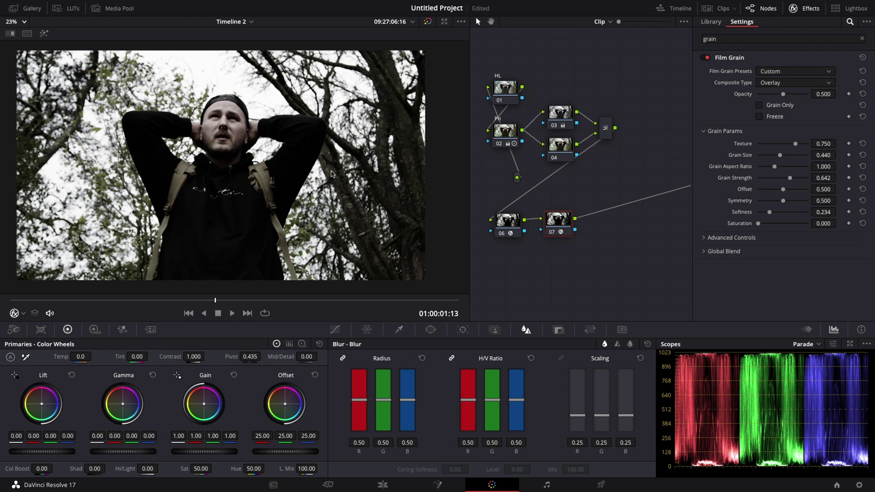
- Expand Global Blend in node 06's Glow settings and set Blend to 0.855
{"action": "left_click", "coordinate": [514, 223]}
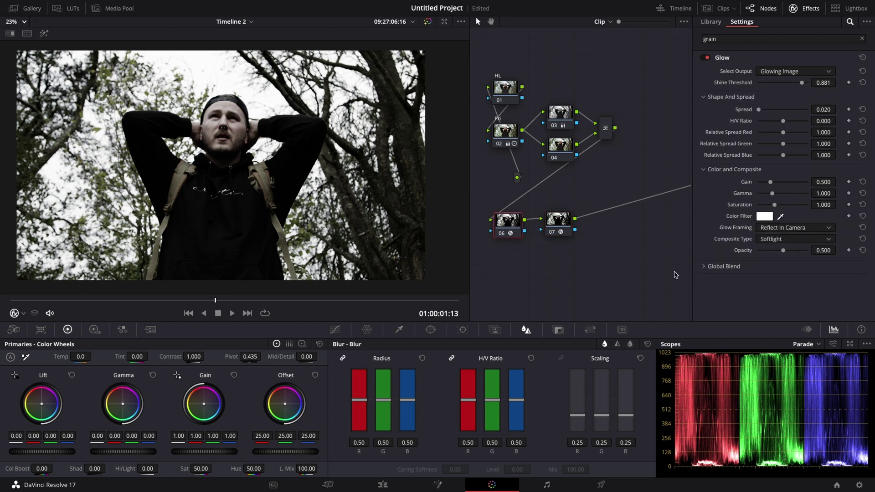
{"action": "left_click", "coordinate": [705, 267]}
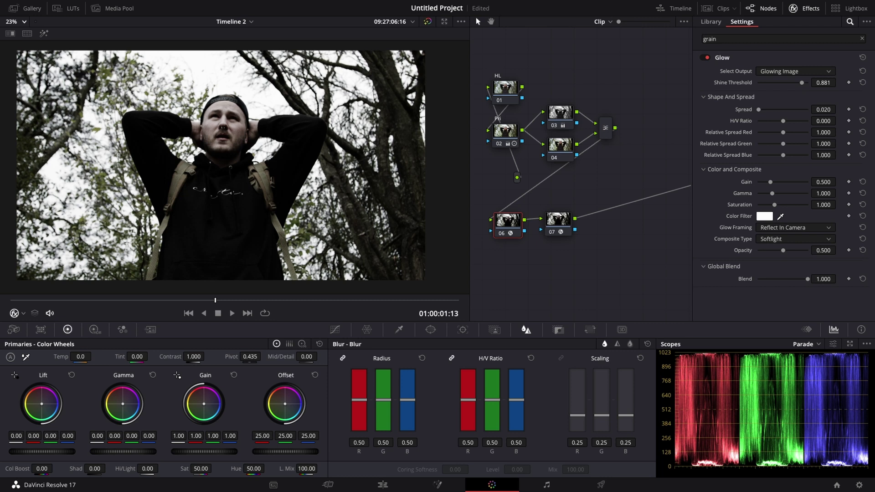
{"action": "left_click_drag", "start_coordinate": [805, 278], "coordinate": [803, 279]}
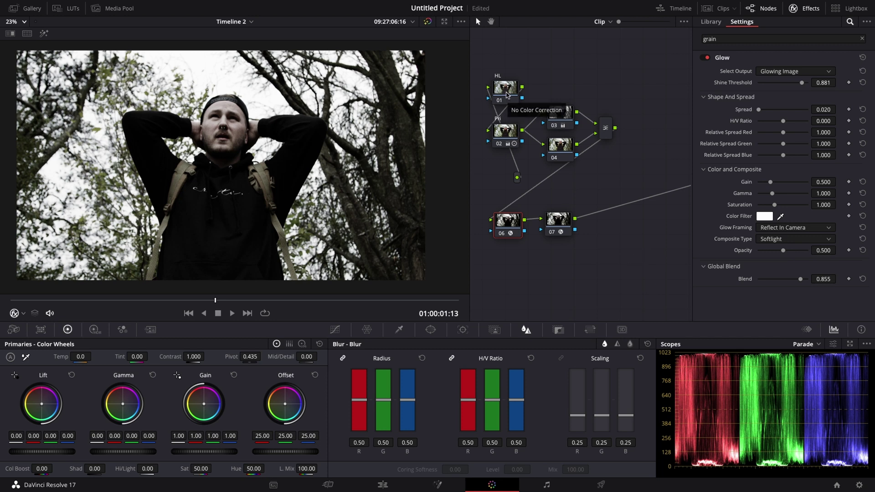
- Lower the HL node's highlights to -45.50 and raise the Pri node's lift to 0.02
{"action": "left_click", "coordinate": [506, 95]}
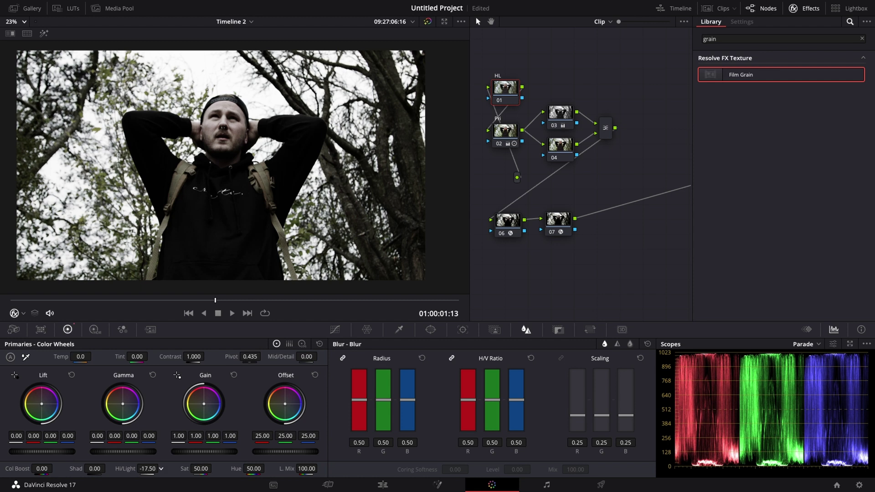
{"action": "left_click_drag", "start_coordinate": [148, 469], "coordinate": [95, 469]}
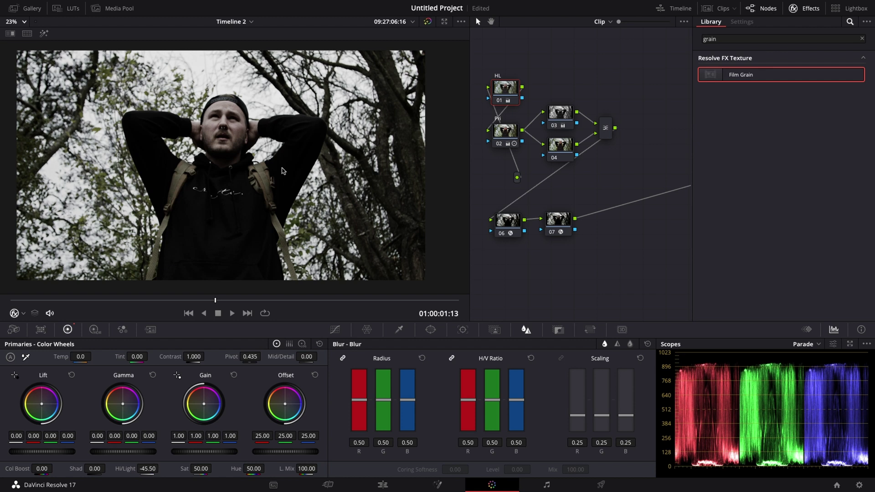
{"action": "scroll", "coordinate": [280, 170], "scroll_direction": "up", "scroll_amount": 1}
{"action": "scroll", "coordinate": [280, 169], "scroll_direction": "up", "scroll_amount": 1}
{"action": "scroll", "coordinate": [279, 170], "scroll_direction": "up", "scroll_amount": 1}
{"action": "scroll", "coordinate": [279, 169], "scroll_direction": "down", "scroll_amount": 1}
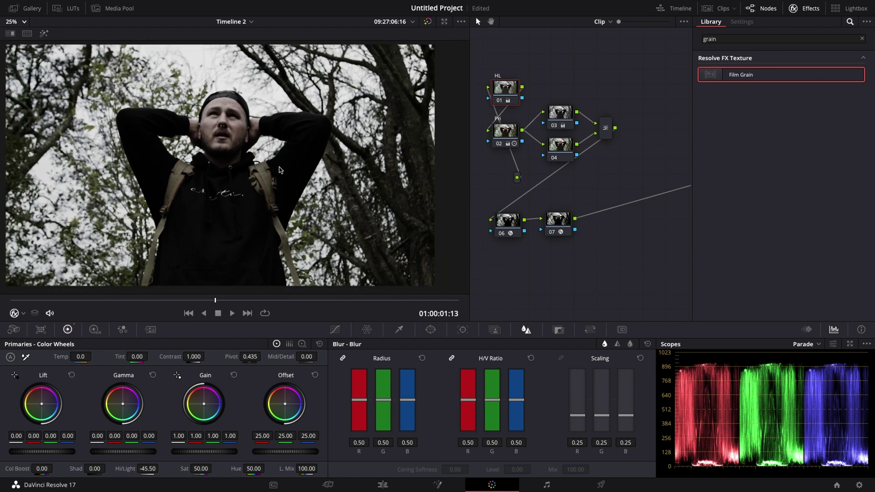
{"action": "scroll", "coordinate": [279, 170], "scroll_direction": "down", "scroll_amount": 1}
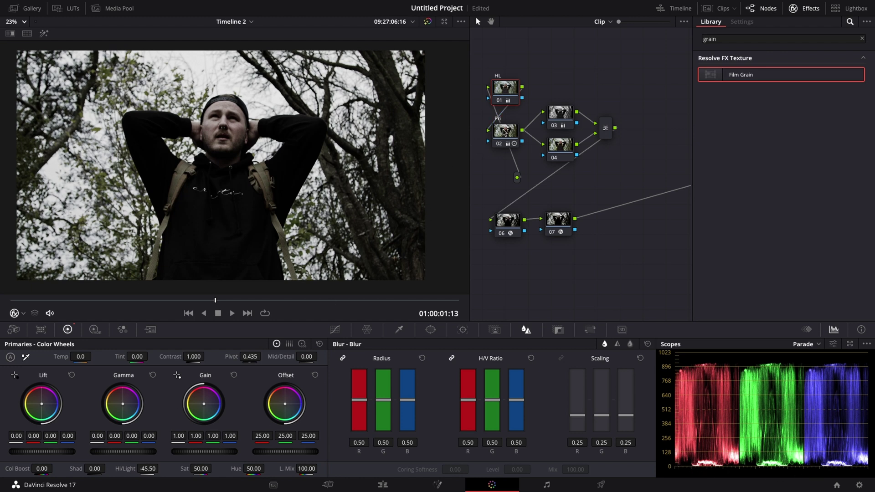
{"action": "left_click", "coordinate": [504, 132]}
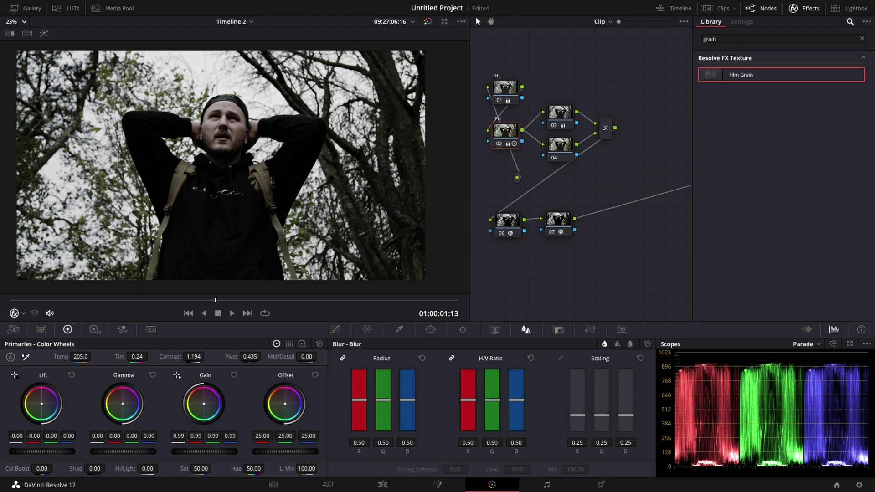
{"action": "left_click_drag", "start_coordinate": [42, 451], "coordinate": [46, 451]}
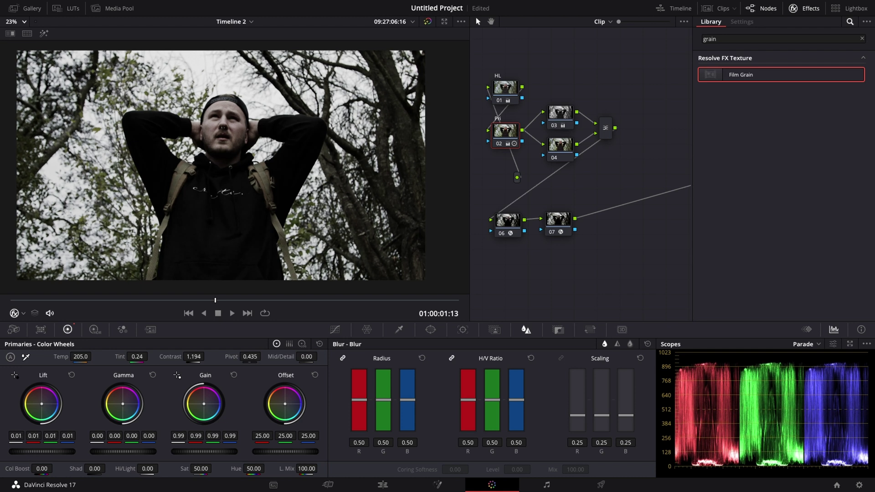
{"action": "left_click_drag", "start_coordinate": [42, 451], "coordinate": [43, 451]}
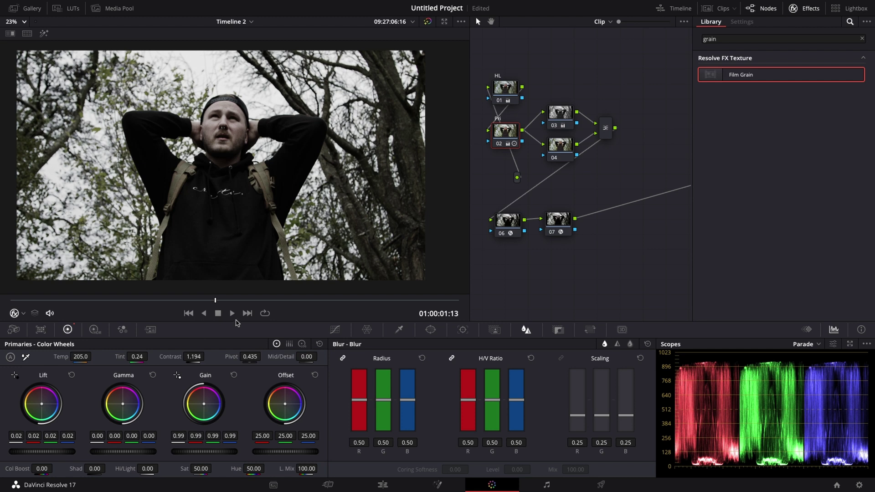
- On the next clip, add serial nodes 02 and 03 below node 01
{"action": "left_click", "coordinate": [247, 313]}
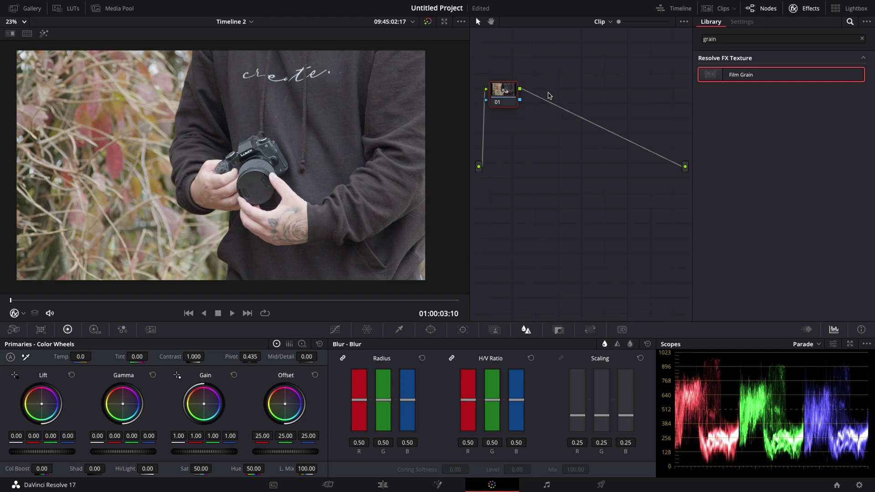
{"action": "key", "text": "alt+s"}
{"action": "left_click_drag", "start_coordinate": [549, 96], "coordinate": [507, 142]}
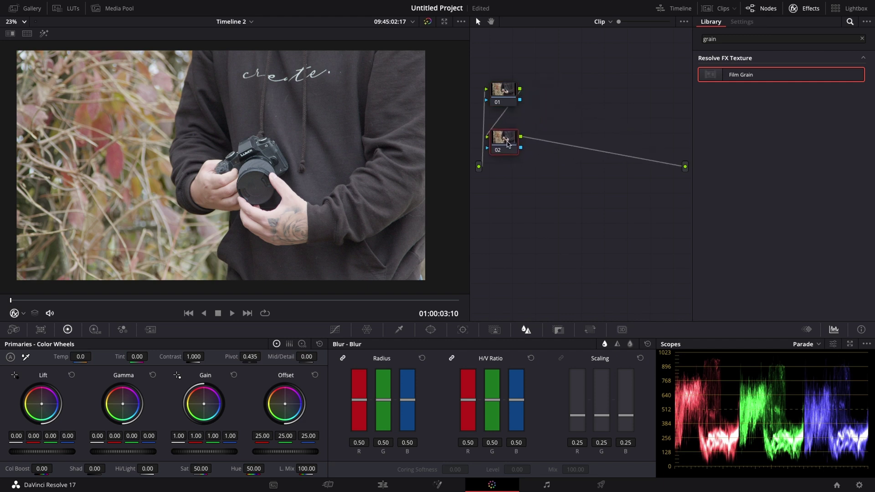
{"action": "key", "text": "alt+s"}
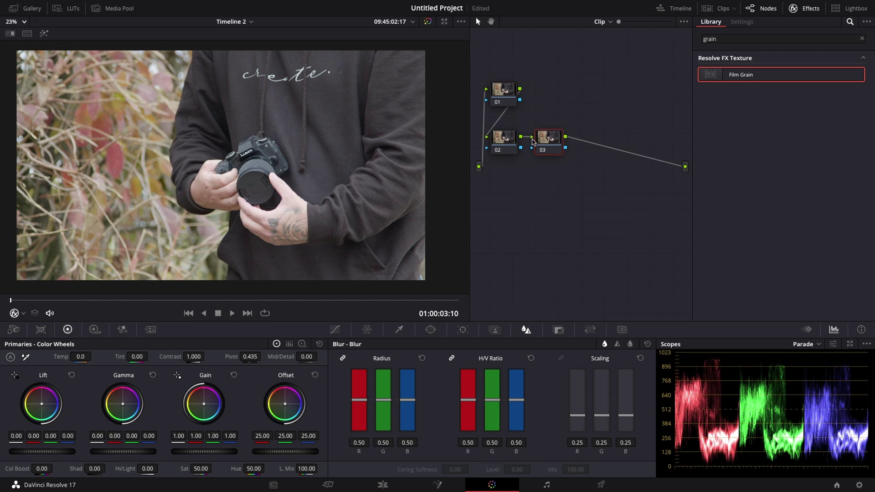
{"action": "left_click_drag", "start_coordinate": [555, 142], "coordinate": [553, 124]}
- Add a parallel node with a mixer, then nodes 06 and 07 below the tree
{"action": "key", "text": "alt+p"}
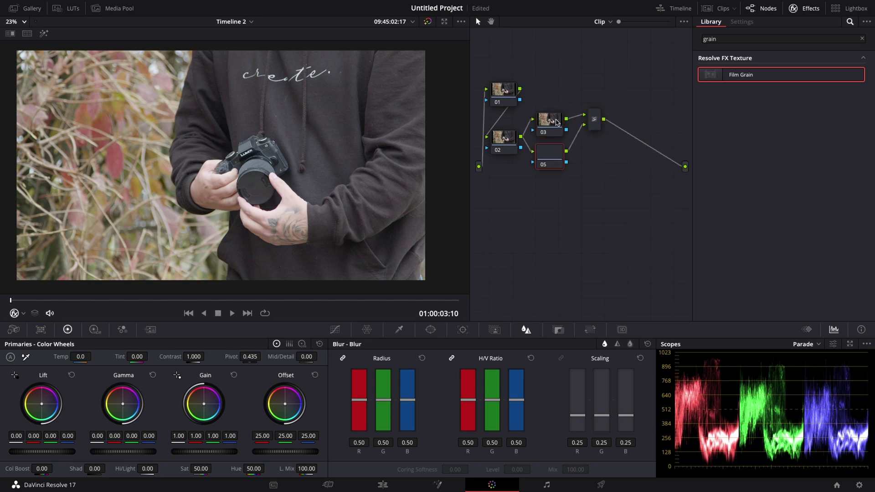
{"action": "left_click_drag", "start_coordinate": [596, 129], "coordinate": [593, 139]}
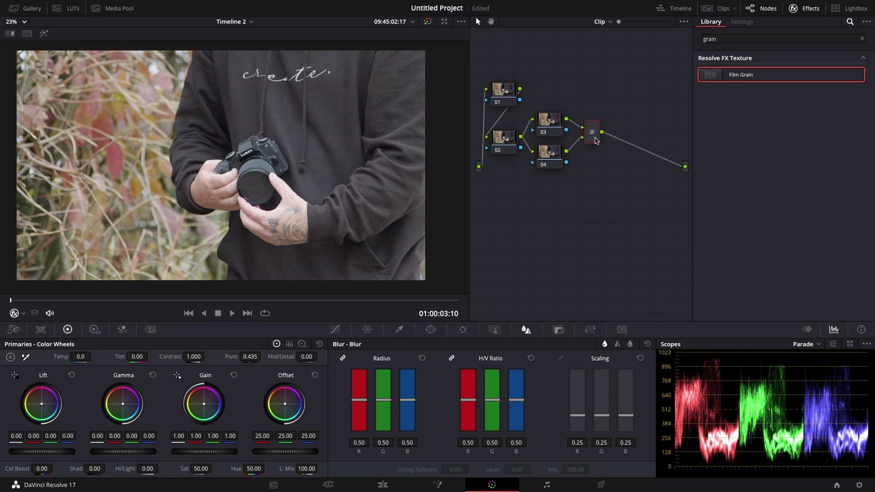
{"action": "key", "text": "alt+s"}
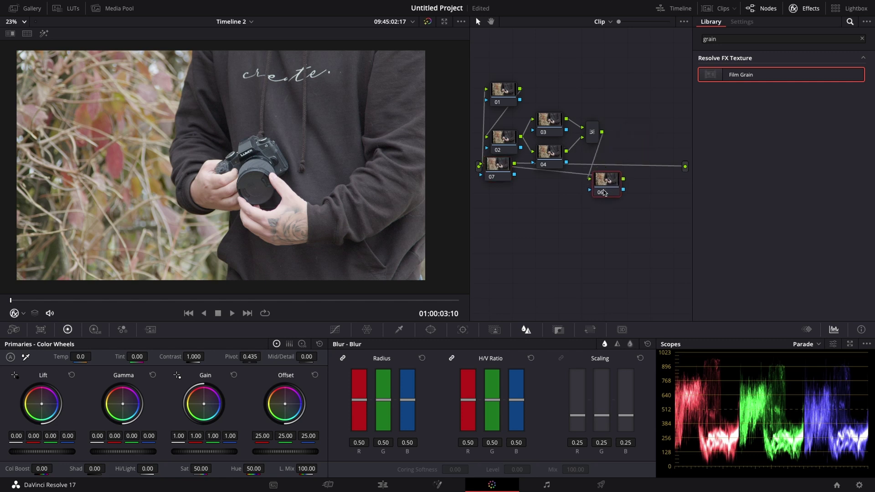
{"action": "left_click_drag", "start_coordinate": [645, 137], "coordinate": [501, 207]}
{"action": "left_click_drag", "start_coordinate": [497, 164], "coordinate": [551, 209]}
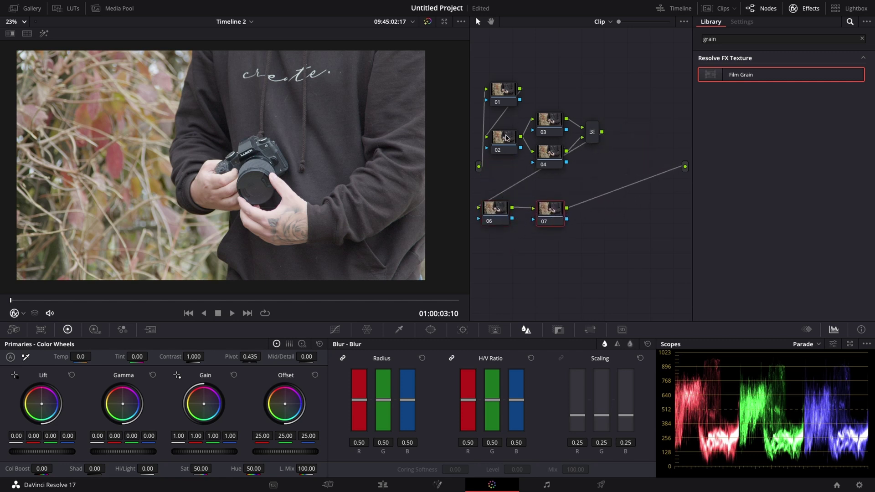
- On node 02, neutralise white balance against the black camera and raise contrast to 1.170
{"action": "left_click", "coordinate": [506, 140]}
{"action": "scroll", "coordinate": [293, 166], "scroll_direction": "up", "scroll_amount": 2}
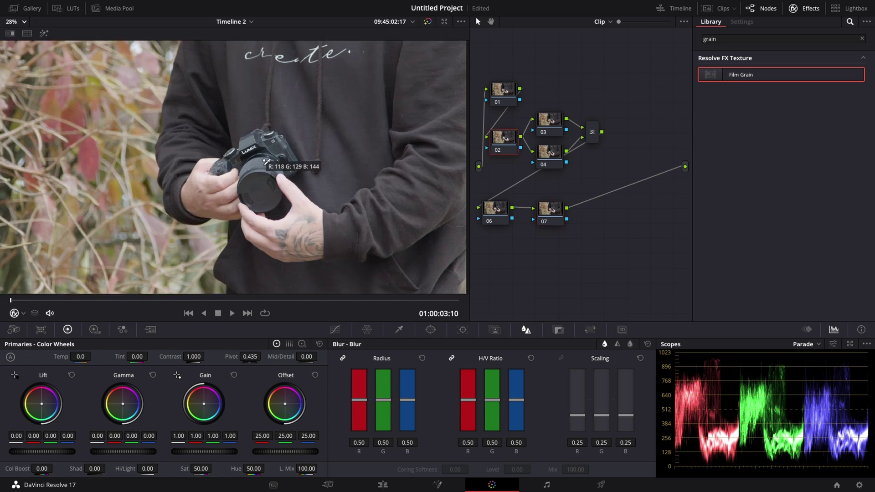
{"action": "scroll", "coordinate": [291, 164], "scroll_direction": "up", "scroll_amount": 2}
{"action": "scroll", "coordinate": [284, 137], "scroll_direction": "up", "scroll_amount": 2}
{"action": "scroll", "coordinate": [283, 125], "scroll_direction": "up", "scroll_amount": 2}
{"action": "scroll", "coordinate": [284, 125], "scroll_direction": "up", "scroll_amount": 1}
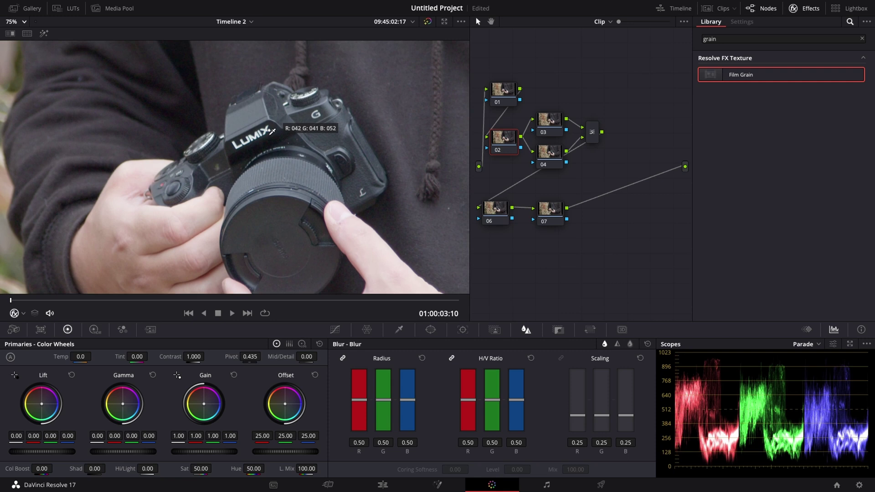
{"action": "scroll", "coordinate": [260, 136], "scroll_direction": "up", "scroll_amount": 1}
{"action": "left_click", "coordinate": [244, 144]}
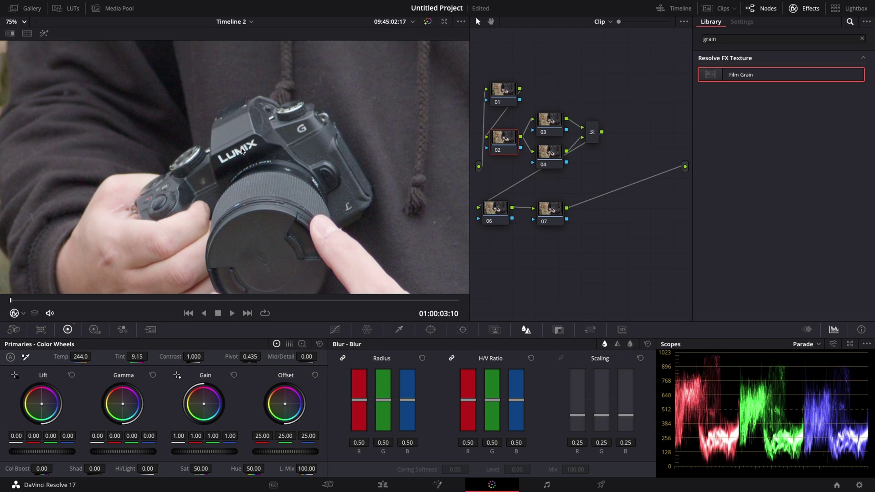
{"action": "scroll", "coordinate": [243, 147], "scroll_direction": "down", "scroll_amount": 1}
{"action": "scroll", "coordinate": [242, 151], "scroll_direction": "down", "scroll_amount": 1}
{"action": "scroll", "coordinate": [242, 154], "scroll_direction": "down", "scroll_amount": 1}
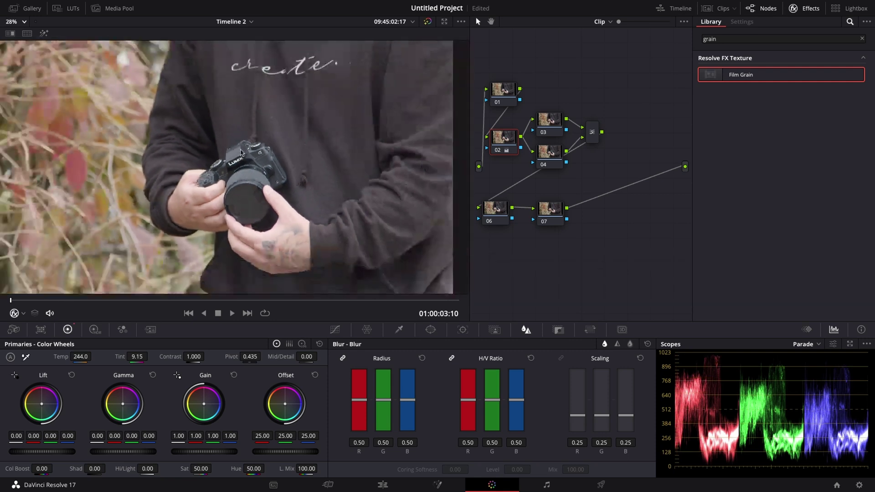
{"action": "scroll", "coordinate": [277, 233], "scroll_direction": "down", "scroll_amount": 2}
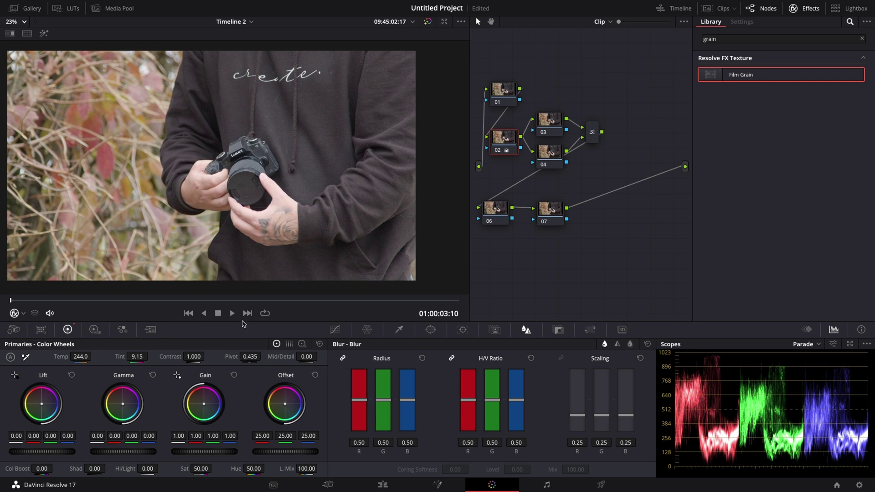
{"action": "left_click_drag", "start_coordinate": [207, 356], "coordinate": [206, 356]}
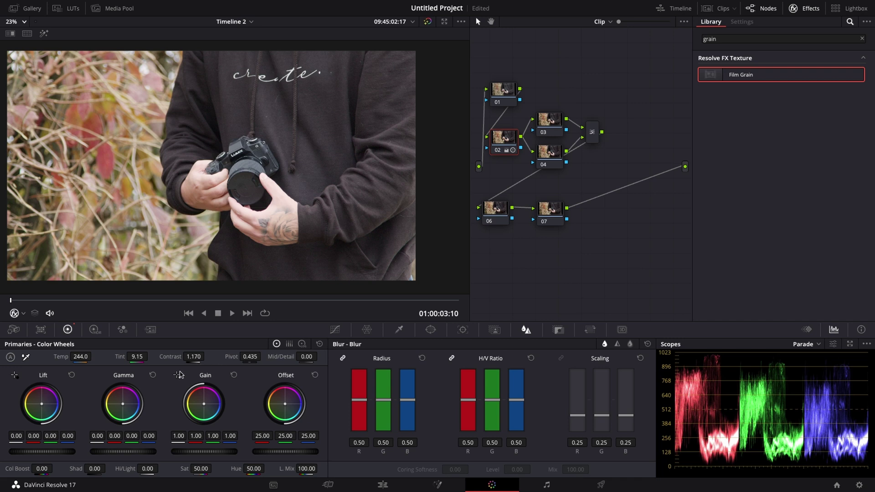
- Slightly lower node 02's lift, gamma and gain, bringing gain to 0.99
{"action": "left_click_drag", "start_coordinate": [58, 450], "coordinate": [48, 451]}
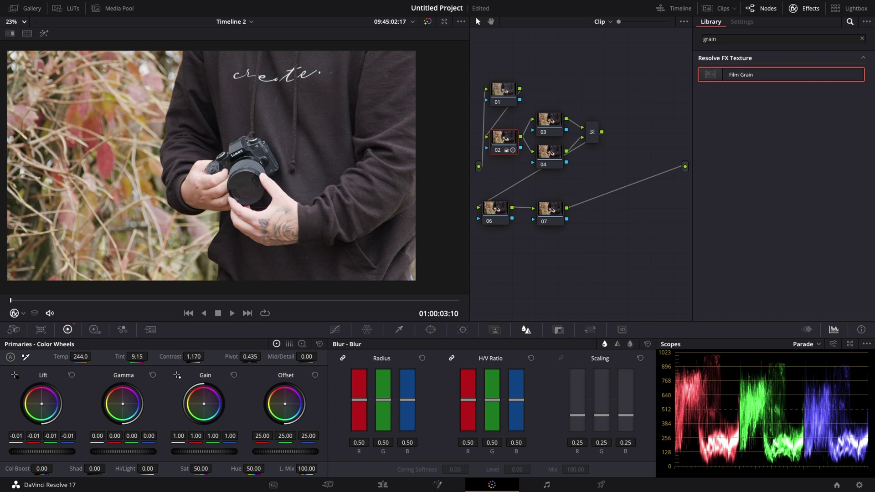
{"action": "left_click_drag", "start_coordinate": [127, 451], "coordinate": [122, 451]}
{"action": "left_click_drag", "start_coordinate": [205, 451], "coordinate": [201, 451]}
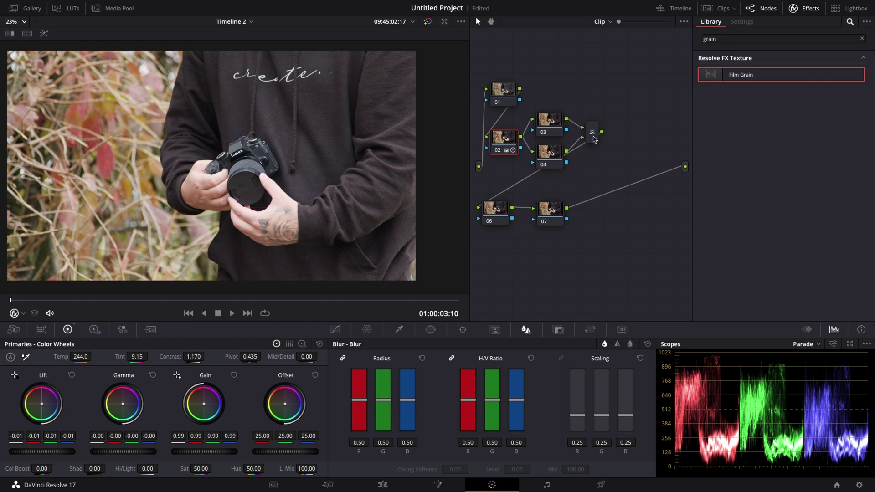
{"action": "left_click_drag", "start_coordinate": [593, 139], "coordinate": [596, 142]}
- Set the parallel mixer's composite mode to Softlight and drop node 03's saturation to 0
{"action": "right_click", "coordinate": [596, 142]}
{"action": "mouse_move", "coordinate": [629, 201]}
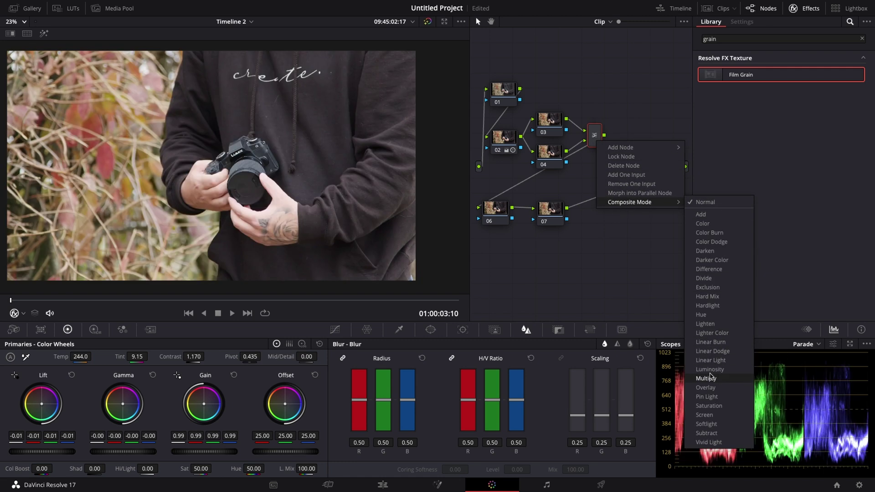
{"action": "left_click", "coordinate": [706, 424]}
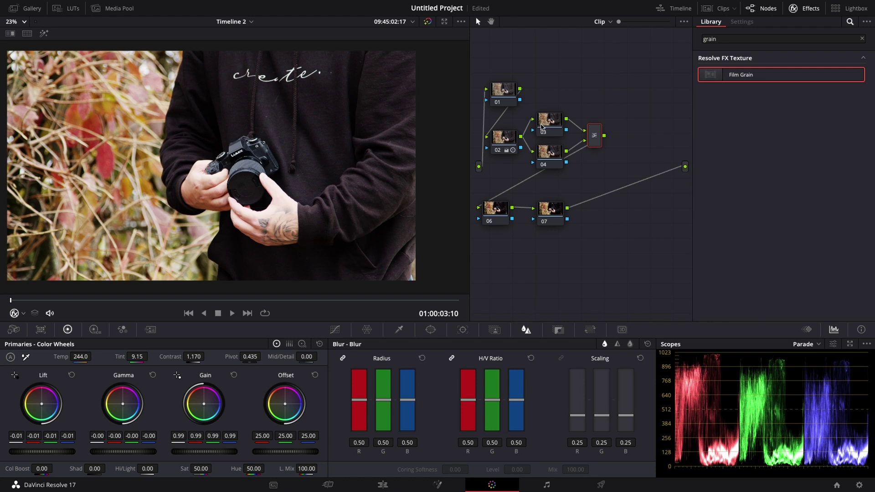
{"action": "left_click", "coordinate": [551, 124]}
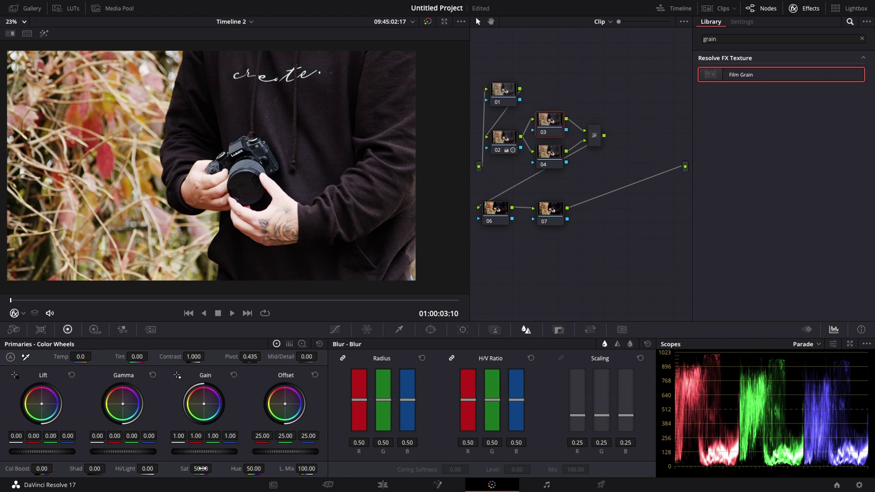
{"action": "left_click_drag", "start_coordinate": [214, 469], "coordinate": [206, 469]}
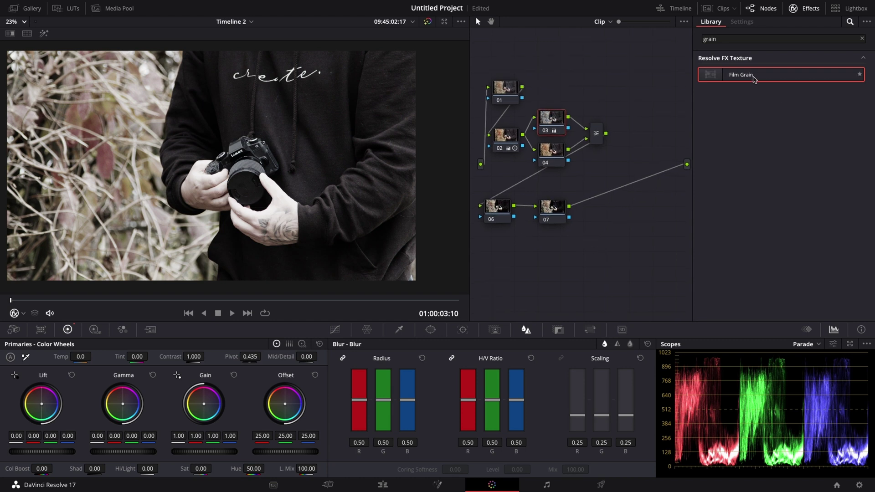
- Apply Film Grain to node 07 and Glow to node 06 from the Effects Library
{"action": "left_click_drag", "start_coordinate": [755, 77], "coordinate": [552, 207]}
{"action": "double_click", "coordinate": [739, 39]}
{"action": "type", "text": "glow"}
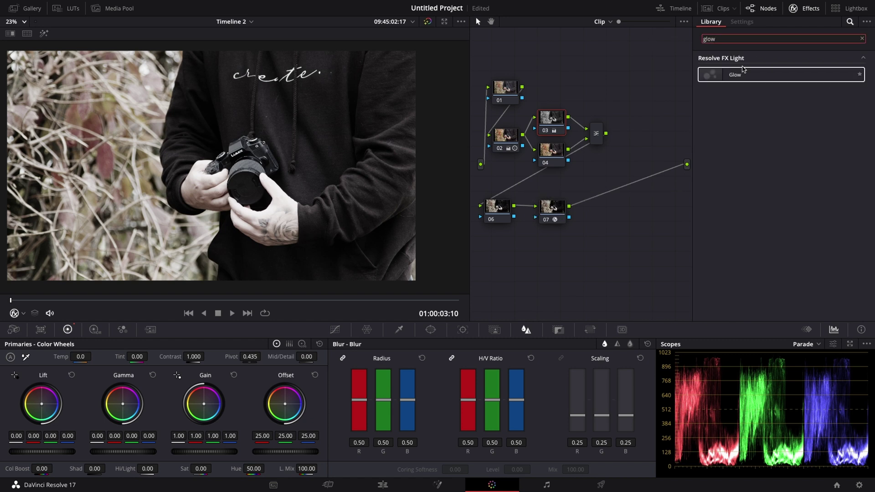
{"action": "left_click_drag", "start_coordinate": [734, 75], "coordinate": [544, 182]}
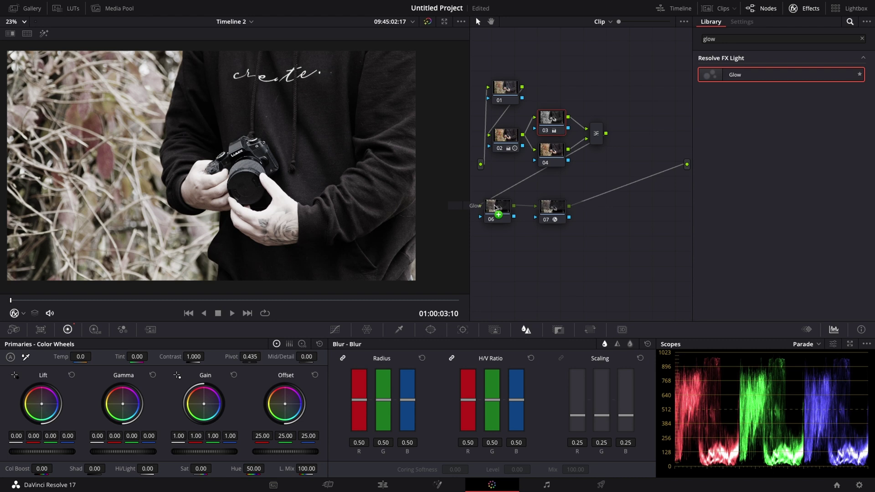
{"action": "left_click_drag", "start_coordinate": [498, 212], "coordinate": [497, 211]}
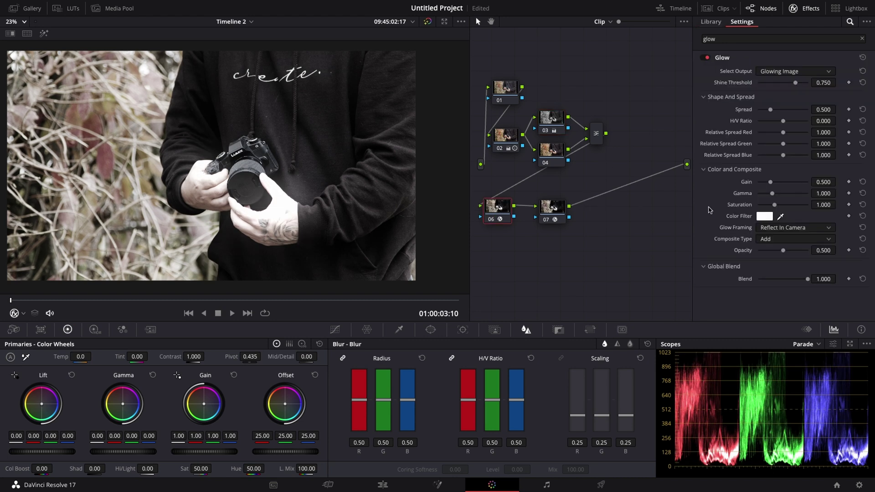
- Set the glow to Softlight with shine threshold 0.844 and spread 0.165
{"action": "left_click", "coordinate": [777, 241]}
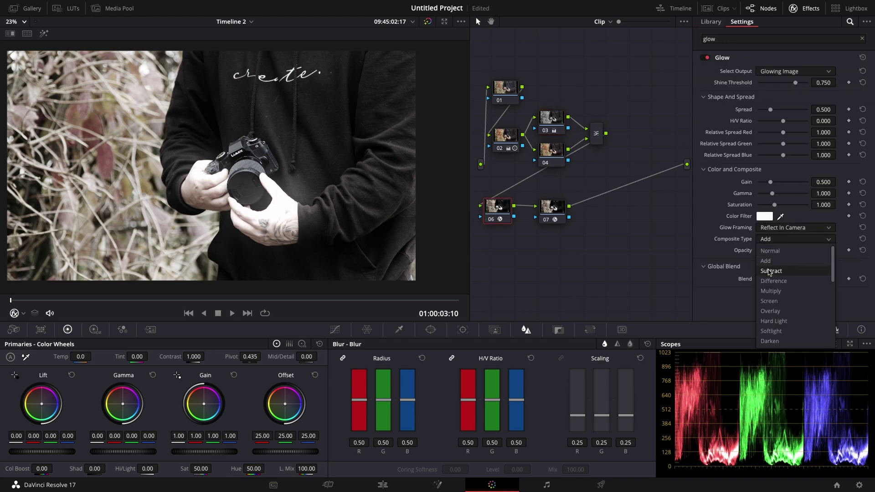
{"action": "left_click", "coordinate": [781, 334]}
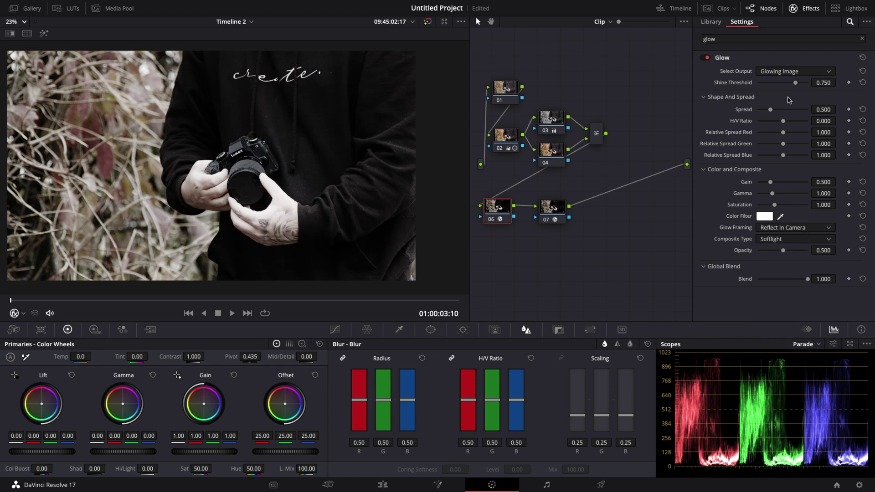
{"action": "left_click_drag", "start_coordinate": [770, 110], "coordinate": [715, 111]}
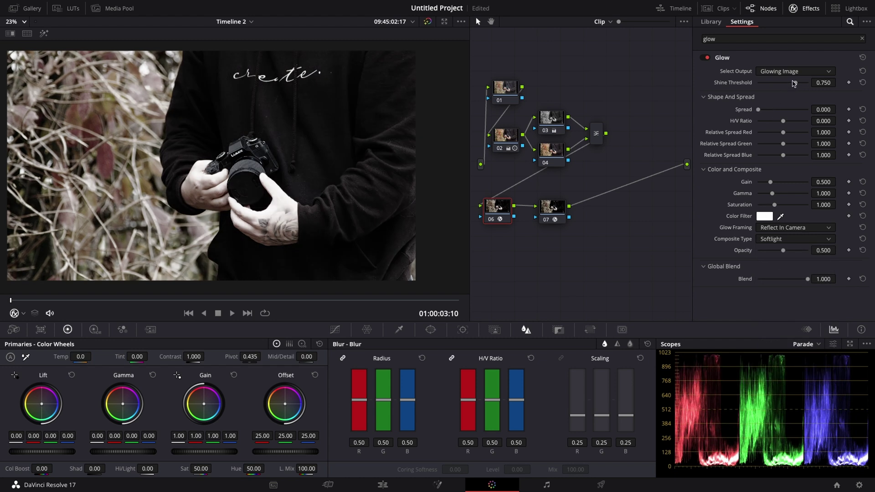
{"action": "mouse_move", "coordinate": [795, 82]}
{"action": "left_mouse_down"}
{"action": "mouse_move", "coordinate": [715, 83]}
{"action": "mouse_move", "coordinate": [793, 82]}
{"action": "left_mouse_up"}
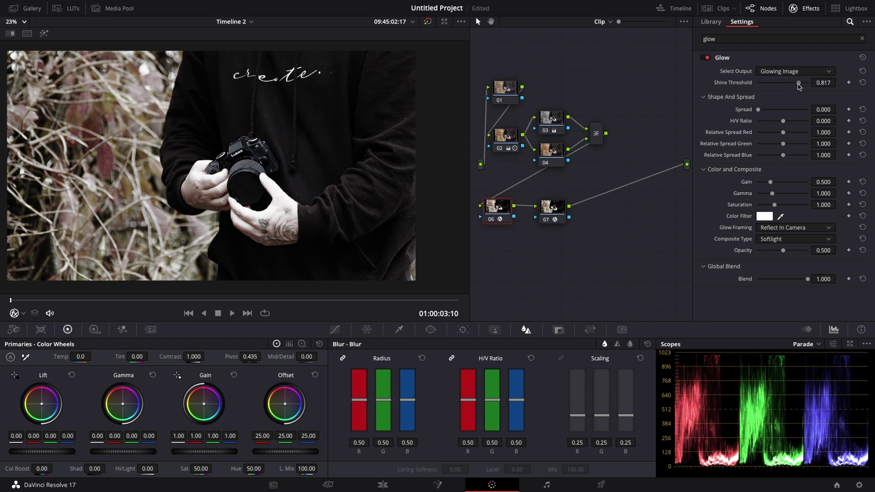
{"action": "left_click_drag", "start_coordinate": [793, 83], "coordinate": [798, 82]}
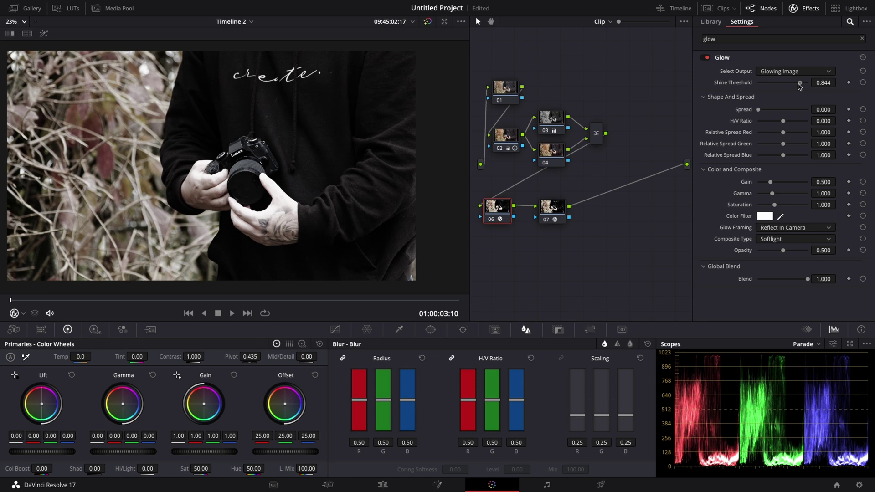
{"action": "left_click_drag", "start_coordinate": [757, 110], "coordinate": [762, 112]}
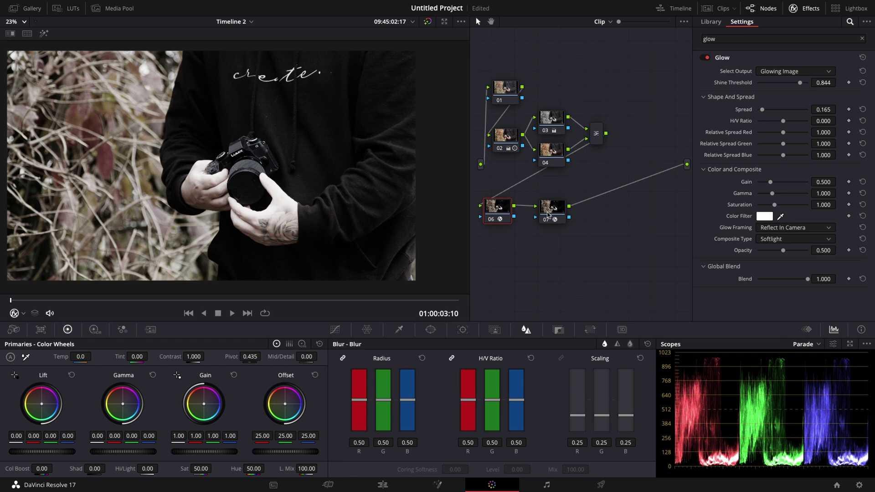
- Give node 07's film grain the 35mm 400T preset, size 0.440 and strength 0.651
{"action": "left_click", "coordinate": [547, 214]}
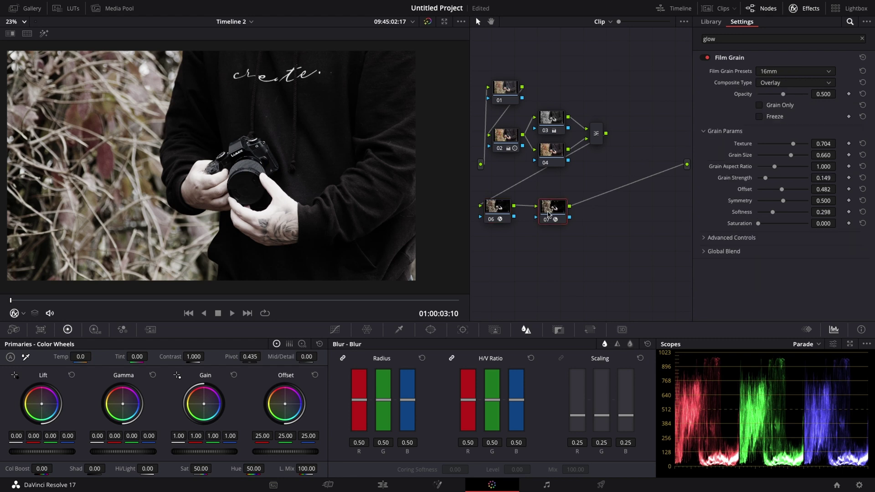
{"action": "left_click", "coordinate": [781, 73]}
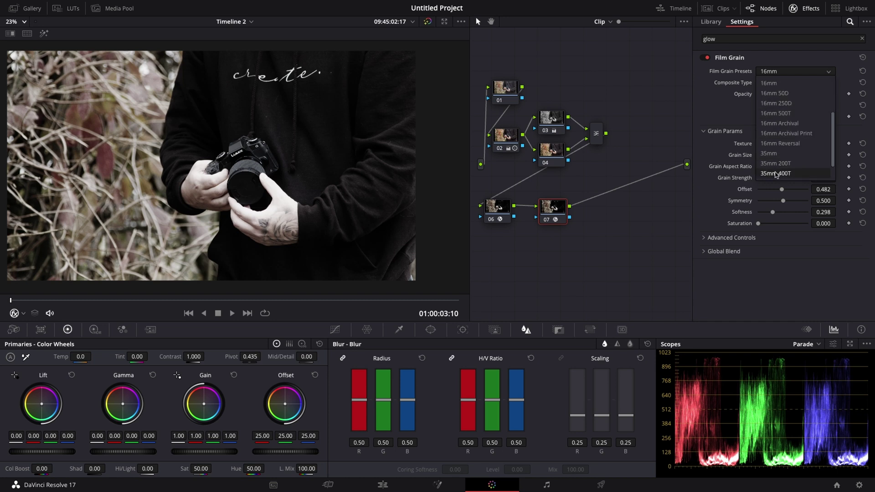
{"action": "left_click", "coordinate": [776, 174]}
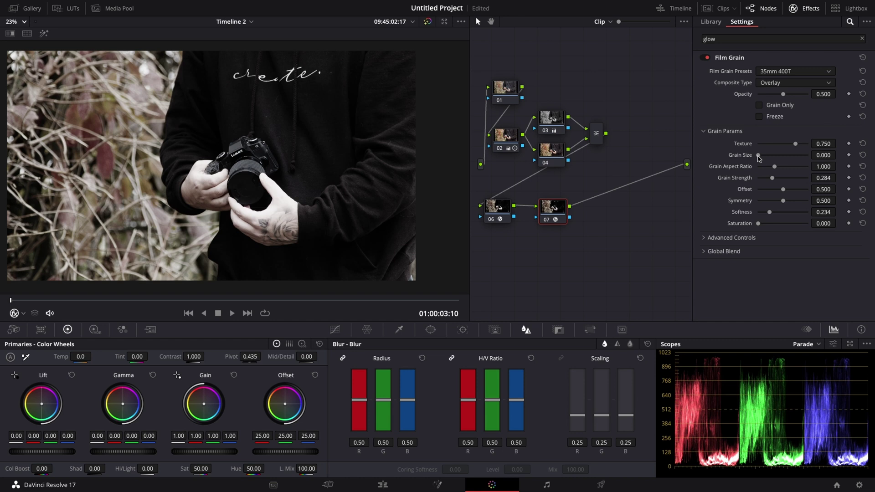
{"action": "left_click_drag", "start_coordinate": [758, 157], "coordinate": [781, 159]}
{"action": "left_click_drag", "start_coordinate": [770, 180], "coordinate": [791, 182]}
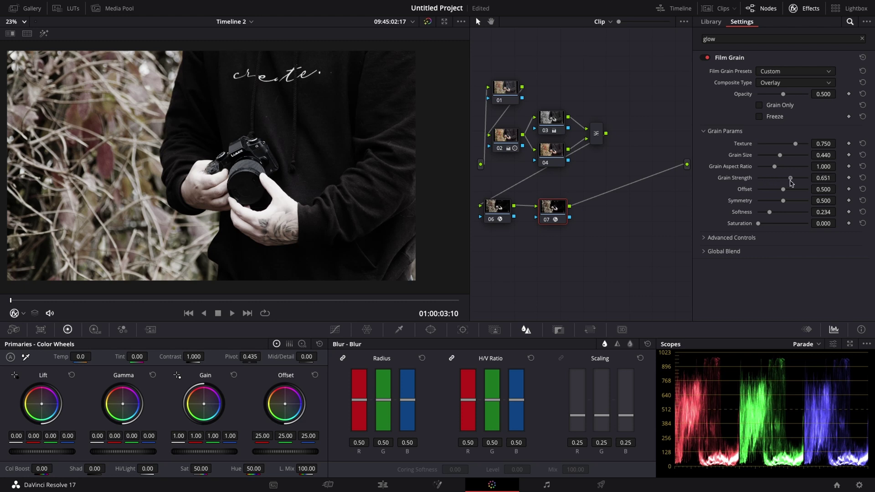
{"action": "scroll", "coordinate": [213, 134], "scroll_direction": "up", "scroll_amount": 1}
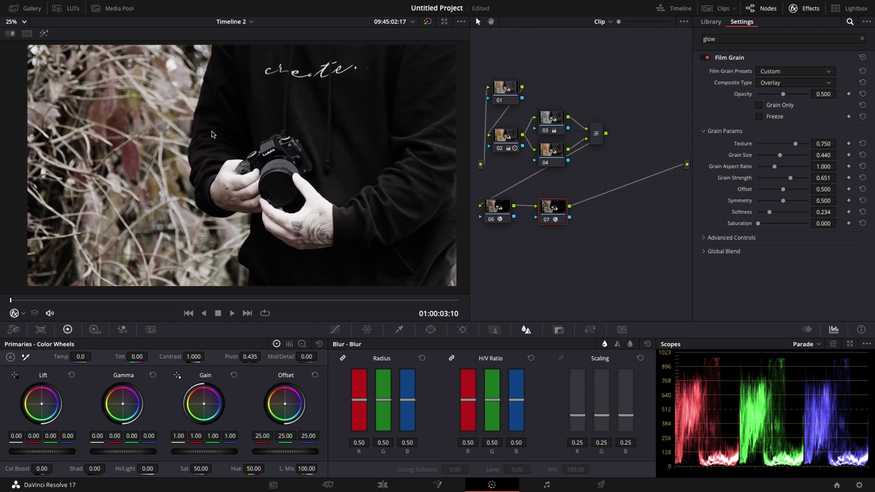
{"action": "scroll", "coordinate": [171, 158], "scroll_direction": "up", "scroll_amount": 2}
{"action": "scroll", "coordinate": [161, 151], "scroll_direction": "up", "scroll_amount": 1}
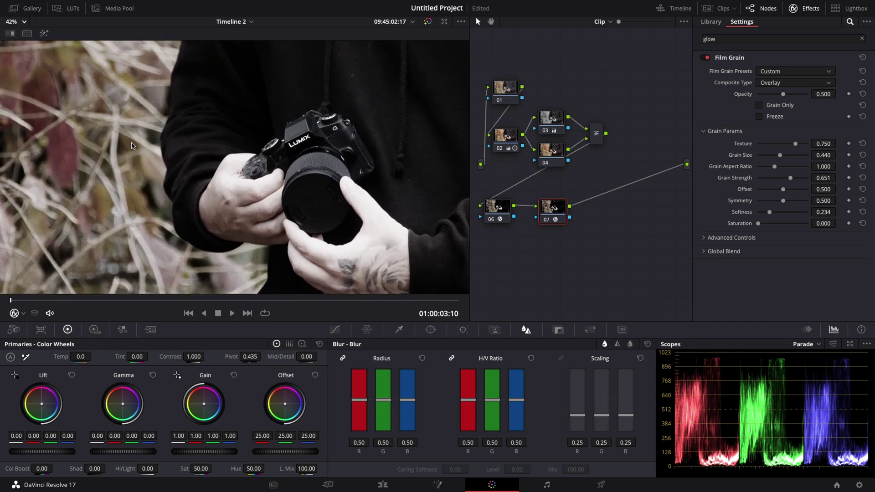
{"action": "scroll", "coordinate": [247, 137], "scroll_direction": "up", "scroll_amount": 1}
{"action": "scroll", "coordinate": [227, 120], "scroll_direction": "down", "scroll_amount": 2}
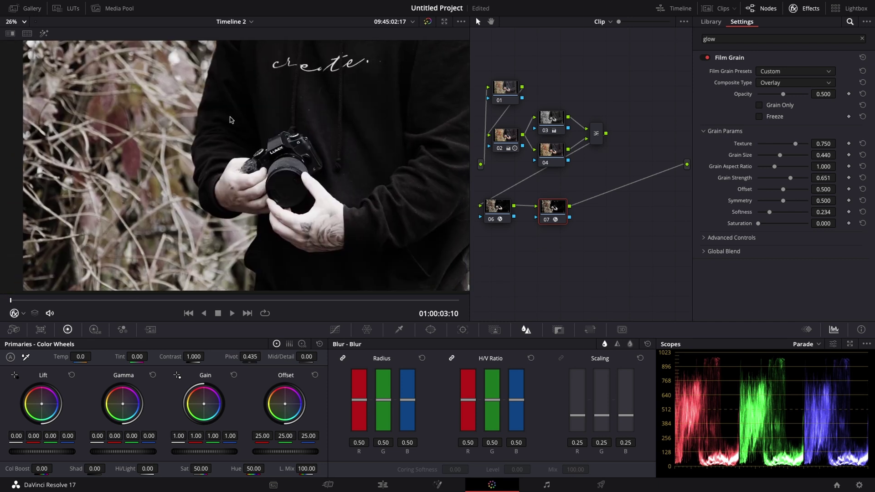
{"action": "scroll", "coordinate": [234, 125], "scroll_direction": "down", "scroll_amount": 1}
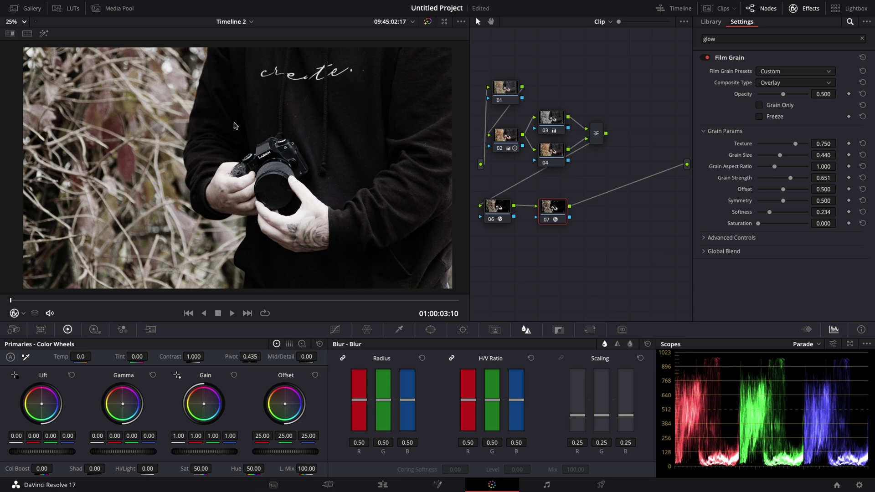
{"action": "scroll", "coordinate": [307, 201], "scroll_direction": "up", "scroll_amount": 1}
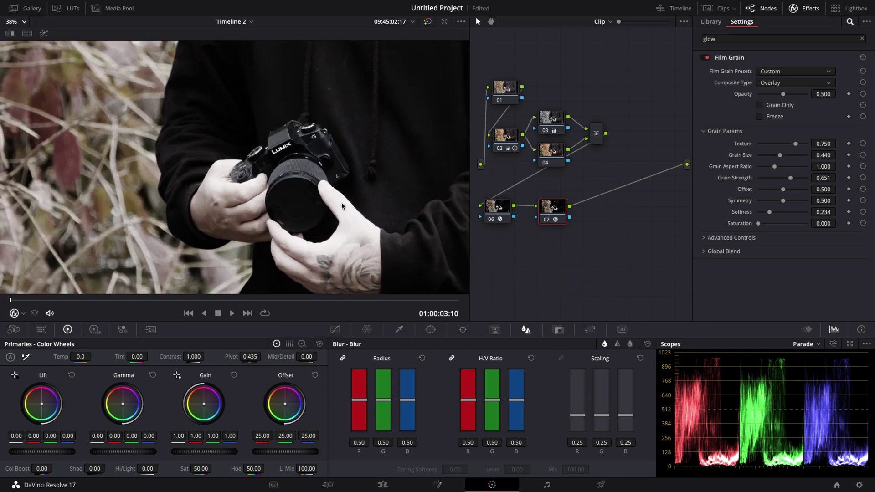
{"action": "scroll", "coordinate": [341, 202], "scroll_direction": "up", "scroll_amount": 1}
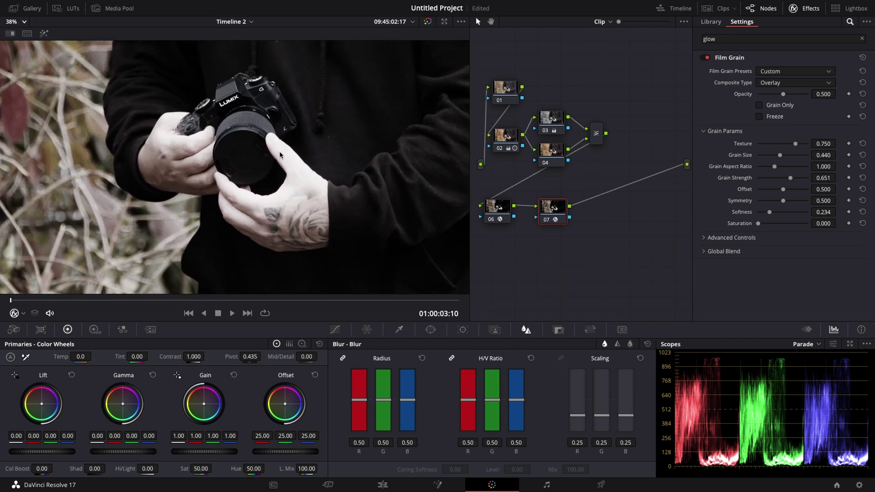
{"action": "scroll", "coordinate": [283, 156], "scroll_direction": "down", "scroll_amount": 1}
{"action": "scroll", "coordinate": [285, 157], "scroll_direction": "down", "scroll_amount": 1}
{"action": "scroll", "coordinate": [287, 161], "scroll_direction": "down", "scroll_amount": 1}
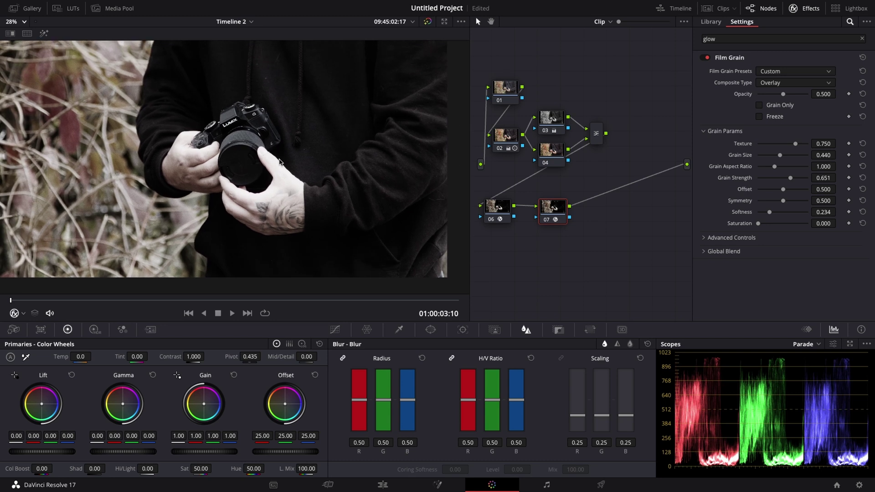
{"action": "scroll", "coordinate": [290, 166], "scroll_direction": "down", "scroll_amount": 1}
{"action": "scroll", "coordinate": [291, 165], "scroll_direction": "down", "scroll_amount": 1}
{"action": "scroll", "coordinate": [292, 166], "scroll_direction": "down", "scroll_amount": 1}
{"action": "scroll", "coordinate": [295, 167], "scroll_direction": "down", "scroll_amount": 1}
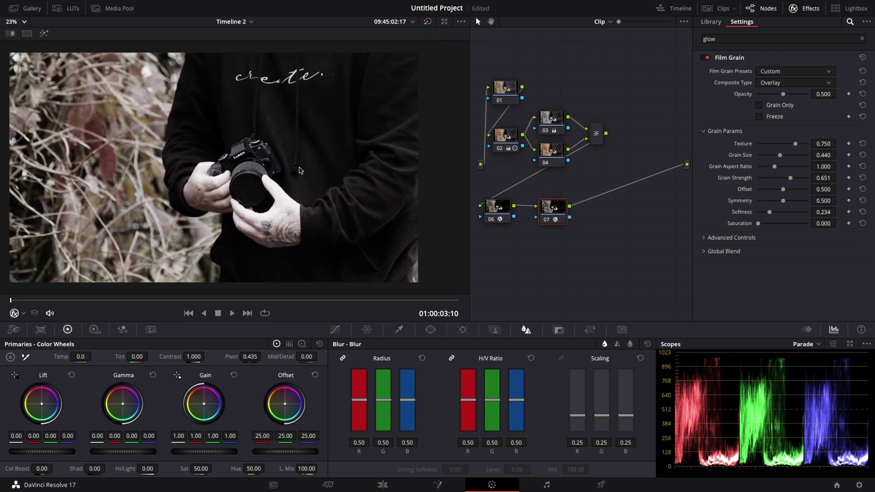
- Lower node 01's Hi/Light value to -49.50
{"action": "left_click", "coordinate": [506, 90]}
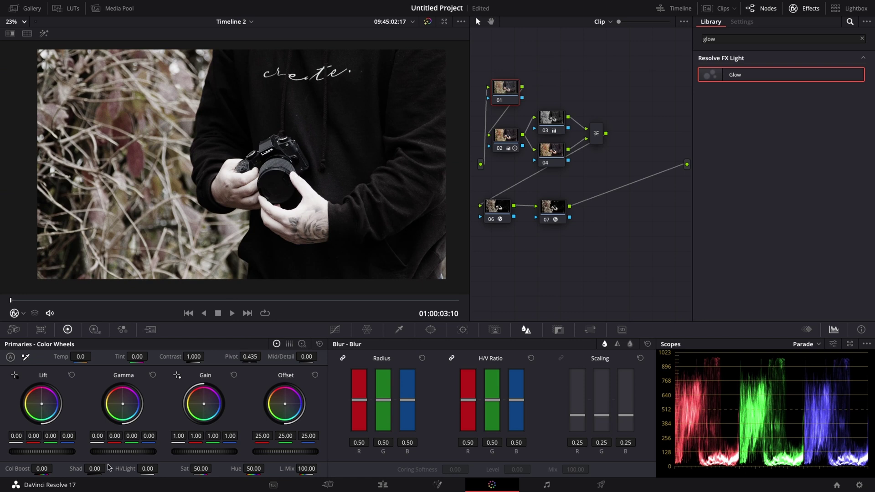
{"action": "left_click_drag", "start_coordinate": [147, 469], "coordinate": [123, 468]}
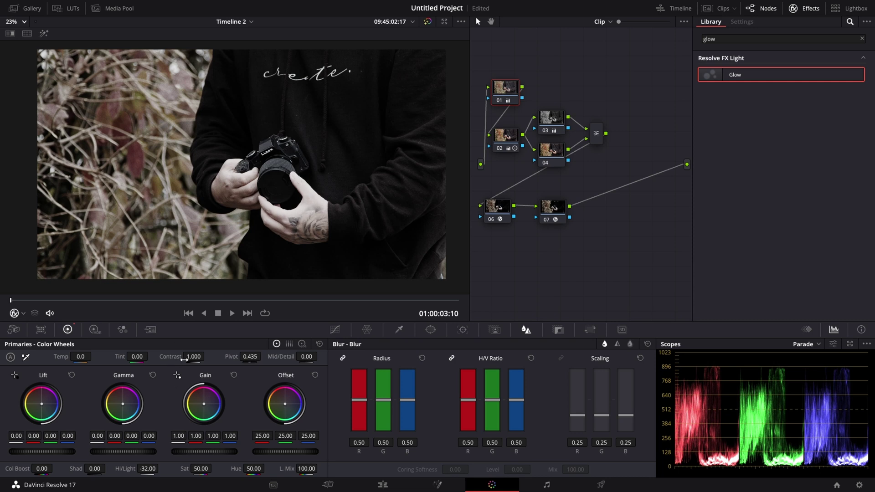
{"action": "left_click_drag", "start_coordinate": [147, 469], "coordinate": [130, 470]}
{"action": "scroll", "coordinate": [316, 192], "scroll_direction": "up", "scroll_amount": 3}
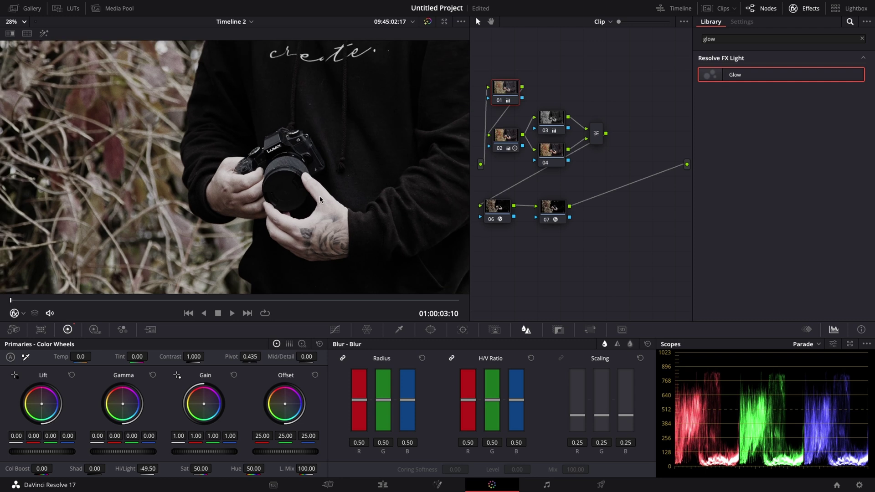
{"action": "scroll", "coordinate": [320, 196], "scroll_direction": "down", "scroll_amount": 3}
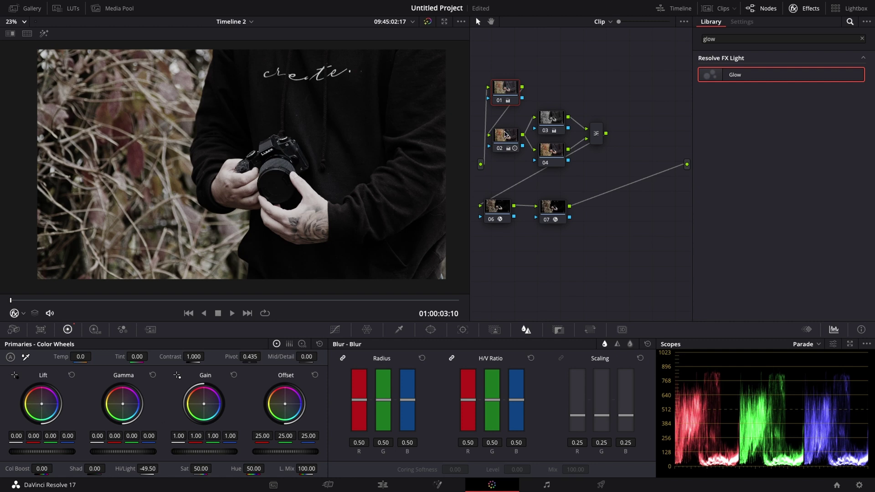
{"action": "left_click", "coordinate": [504, 135]}
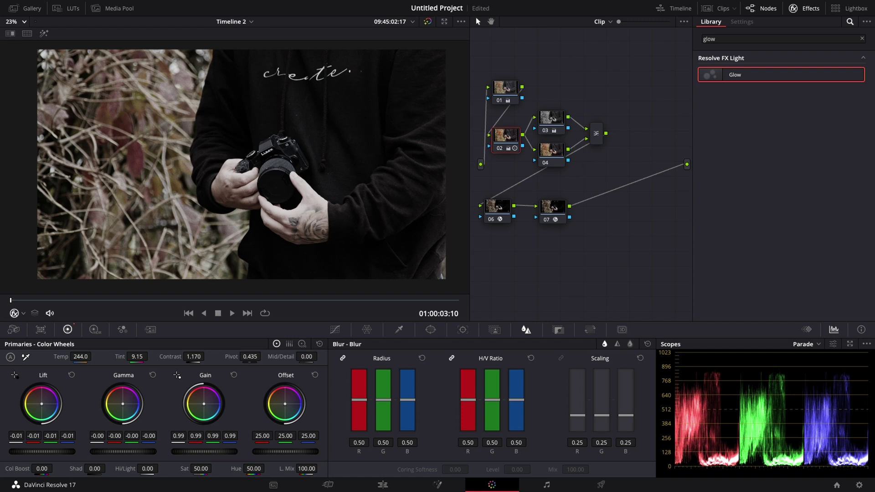
- Raise node 02's lift from -0.01 to 0.01 and save the project
{"action": "left_click_drag", "start_coordinate": [41, 452], "coordinate": [47, 451]}
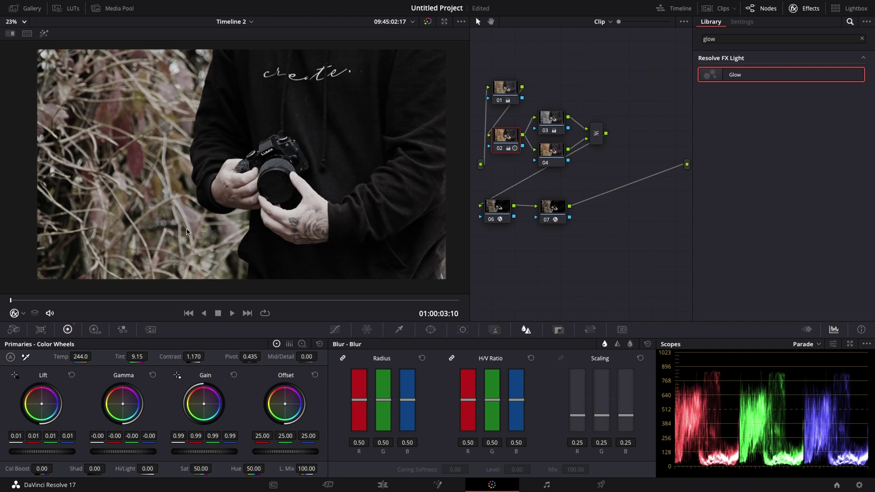
{"action": "key", "text": "ctrl+s"}
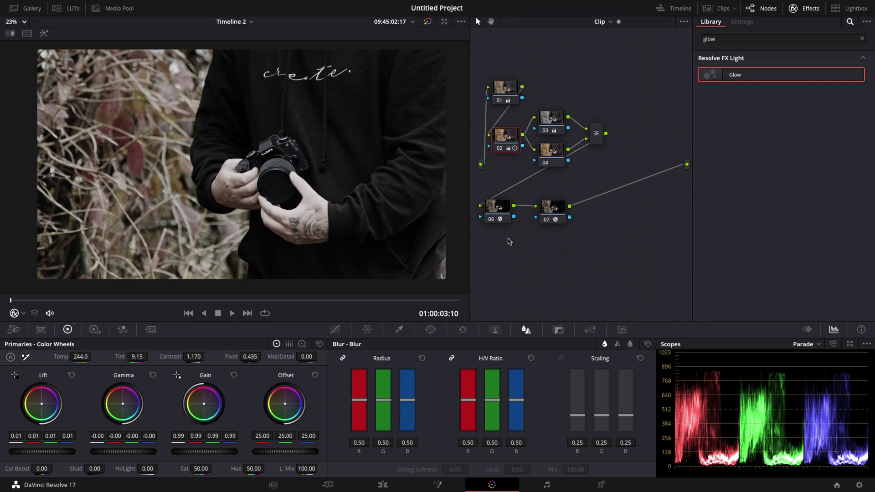